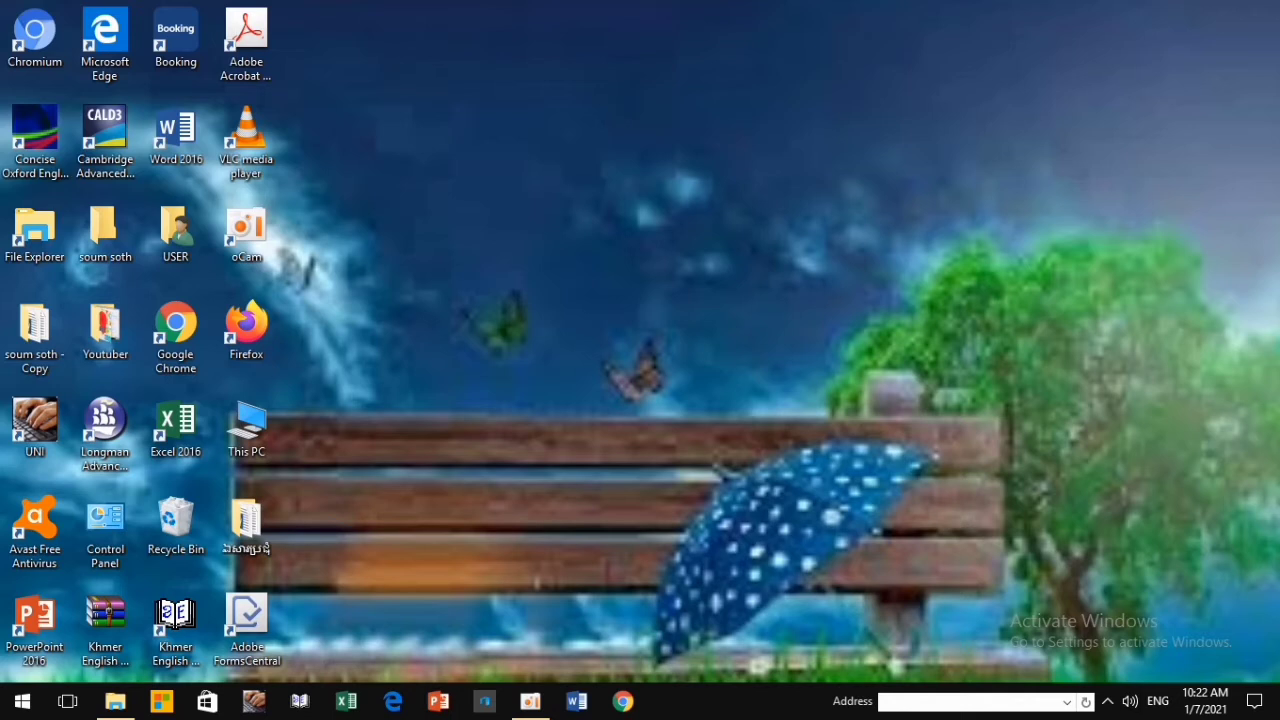
- Open YouTube in Google Chrome
right_click(668, 203)
left_click(700, 257)
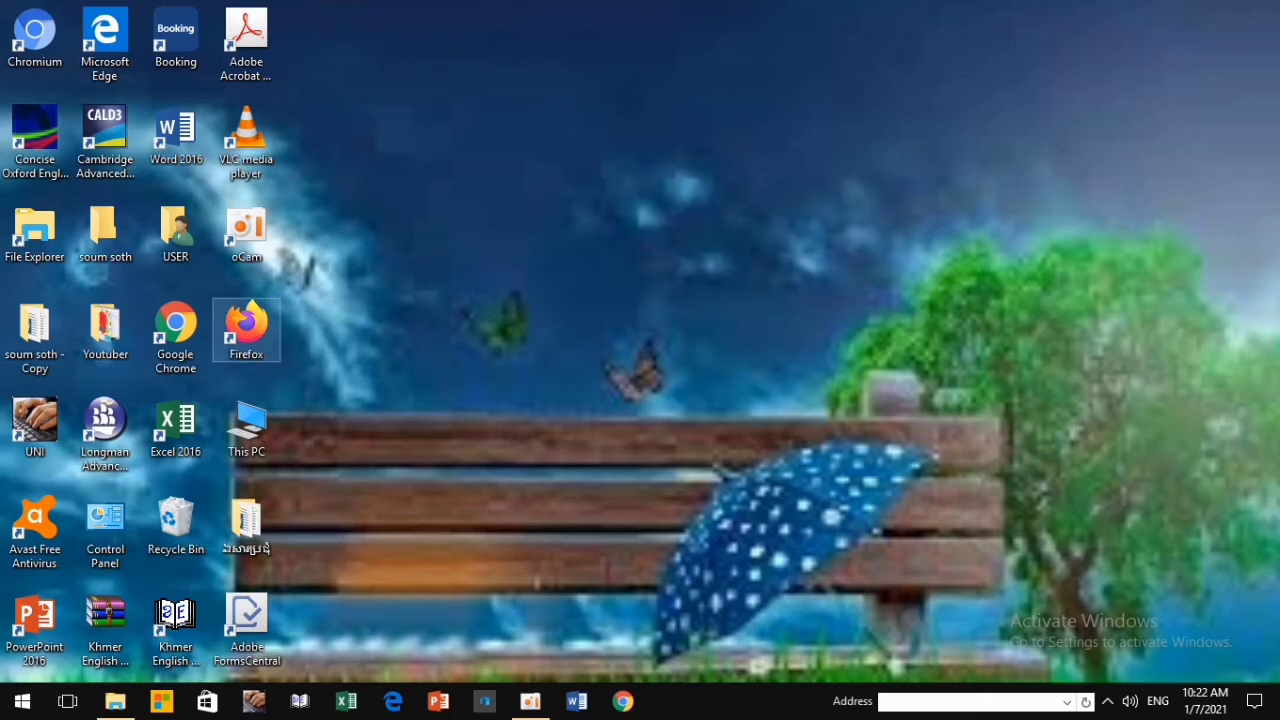
left_click(175, 335)
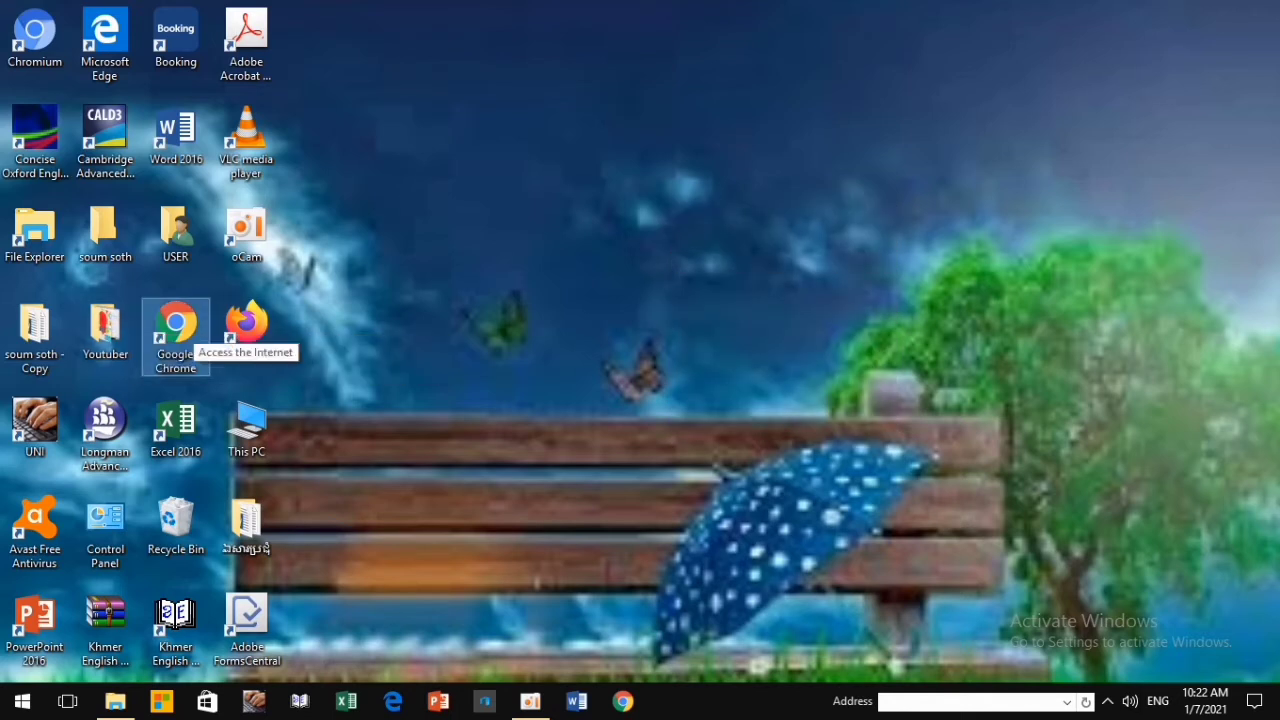
key("Return")
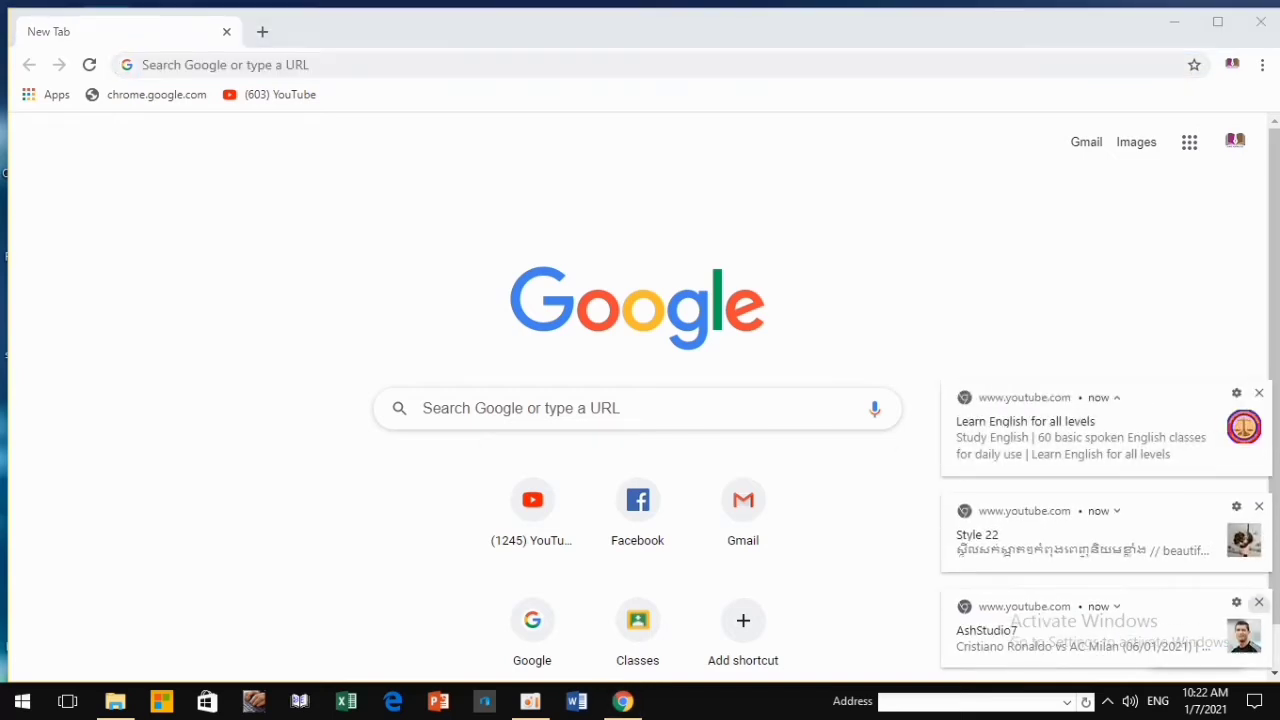
left_click(532, 510)
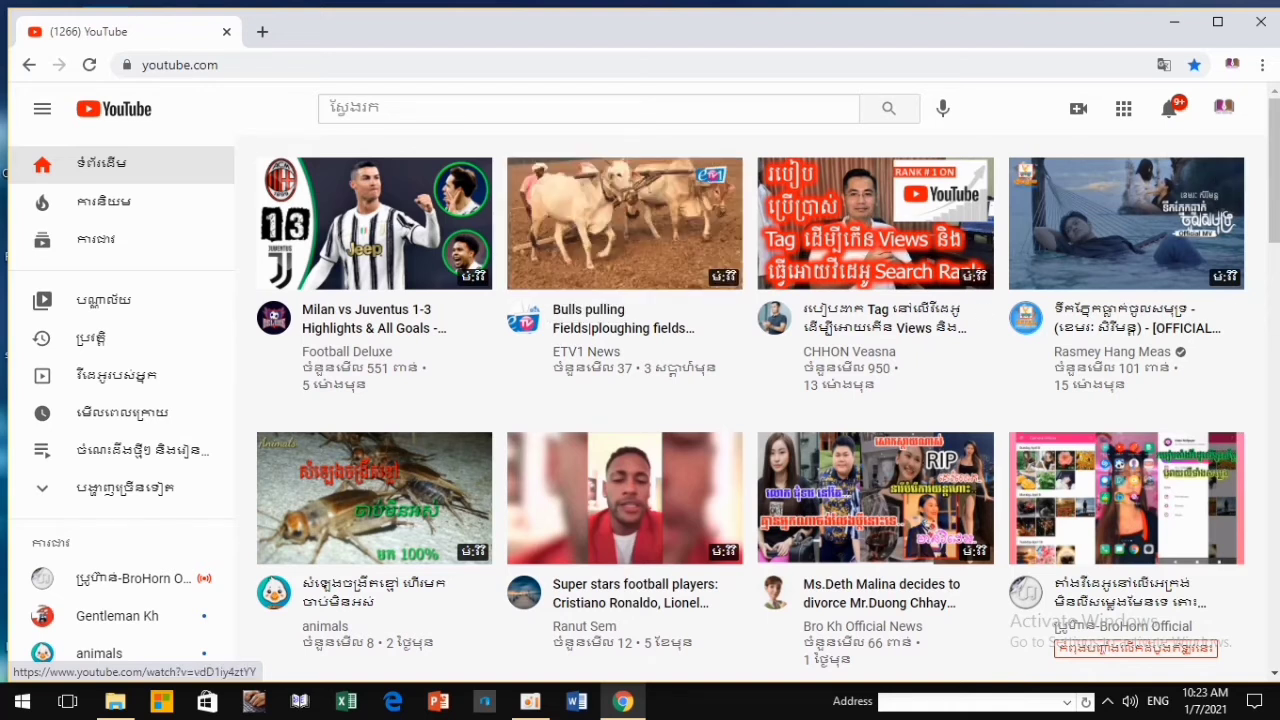
- Go to YouTube Studio from the account and open the channel's content list
left_click(1224, 107)
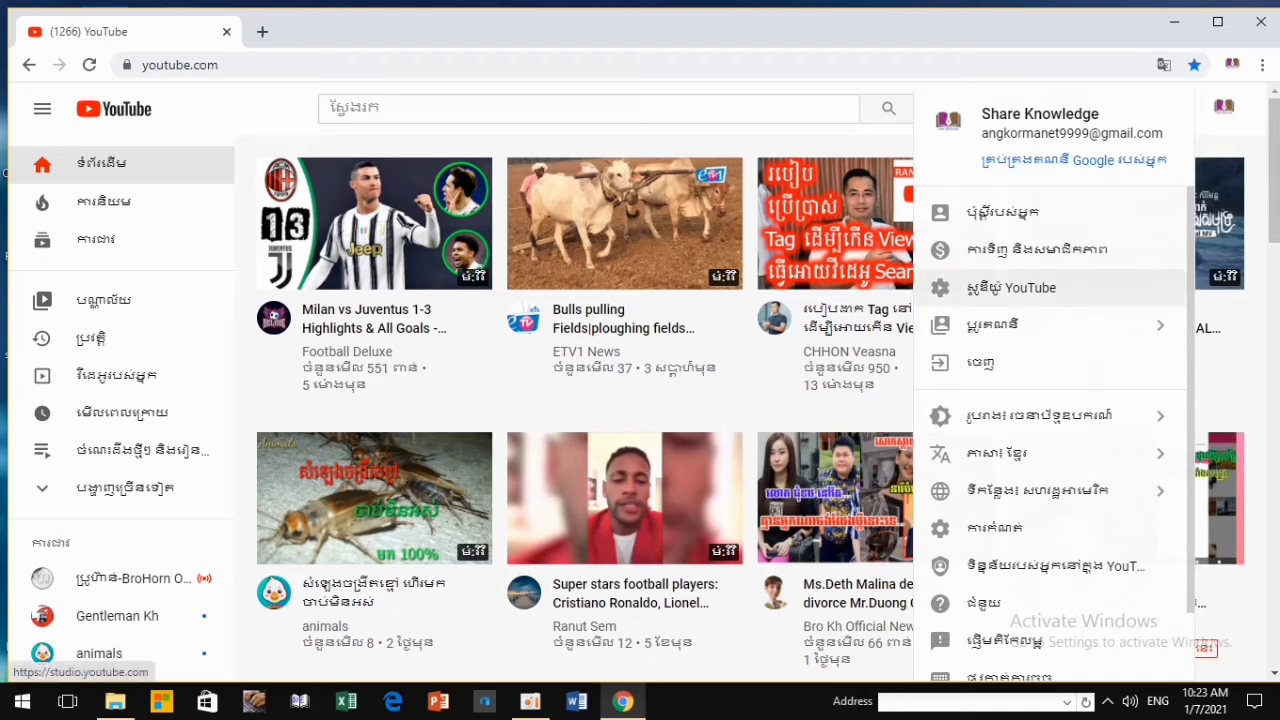
left_click(1011, 287)
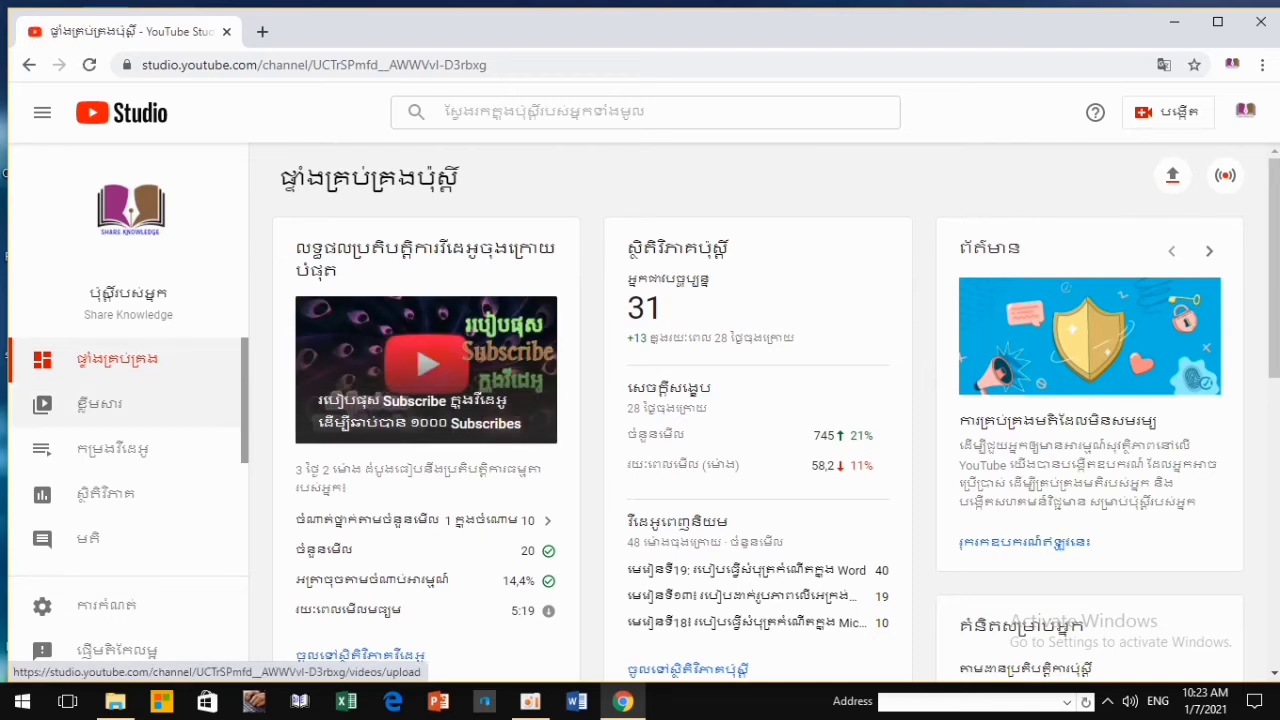
left_click(99, 403)
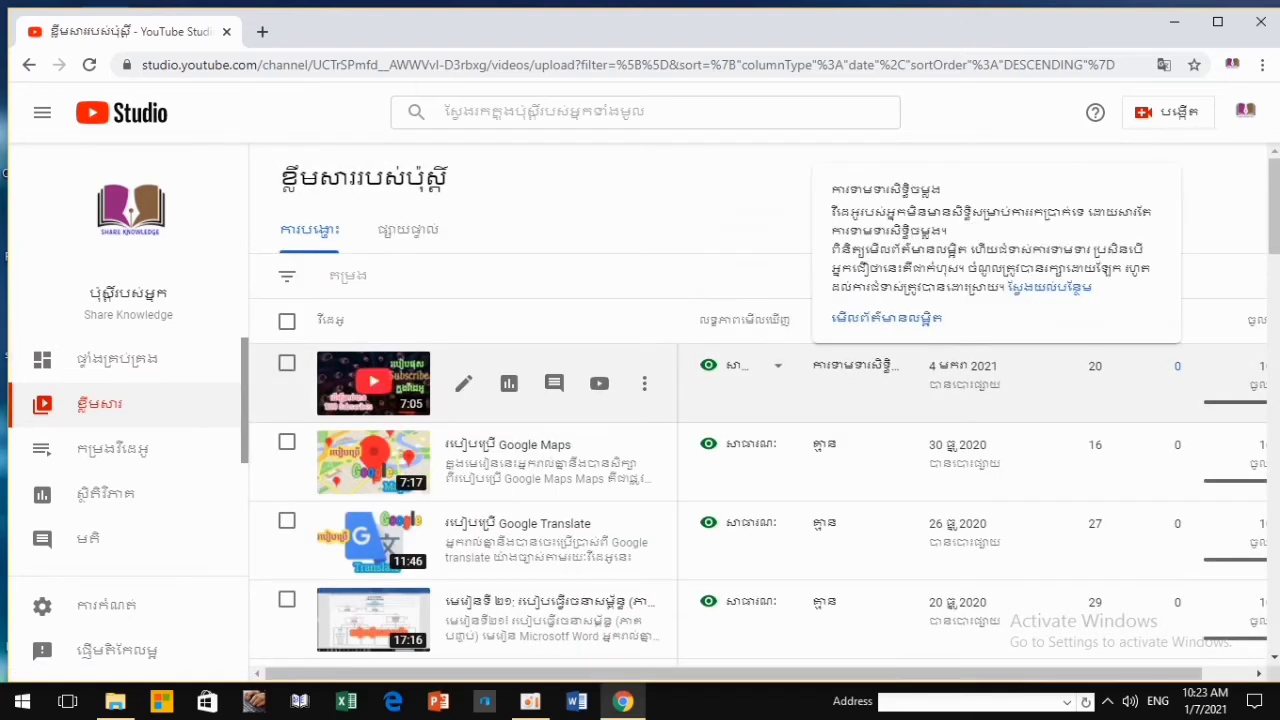
- Translate the channel content page from Khmer to English and dismiss the translation prompt
mouse_move(855, 365)
left_click(1163, 64)
left_click(1060, 100)
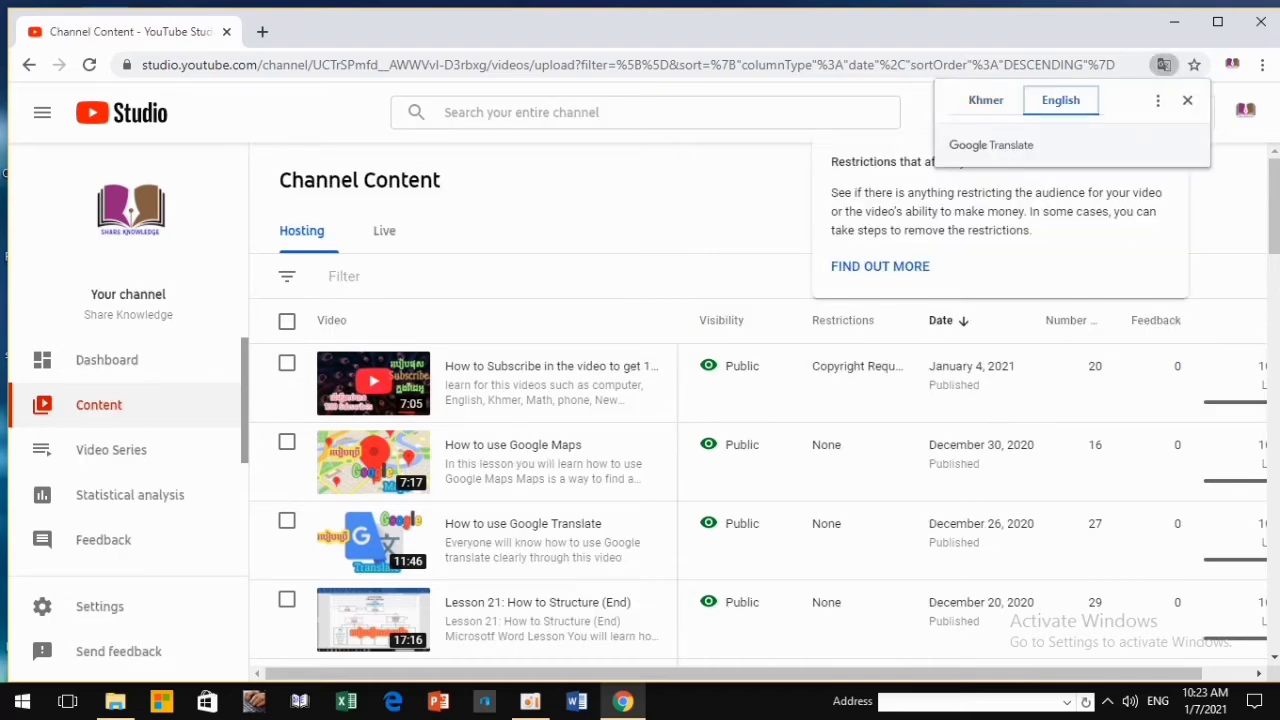
mouse_move(855, 366)
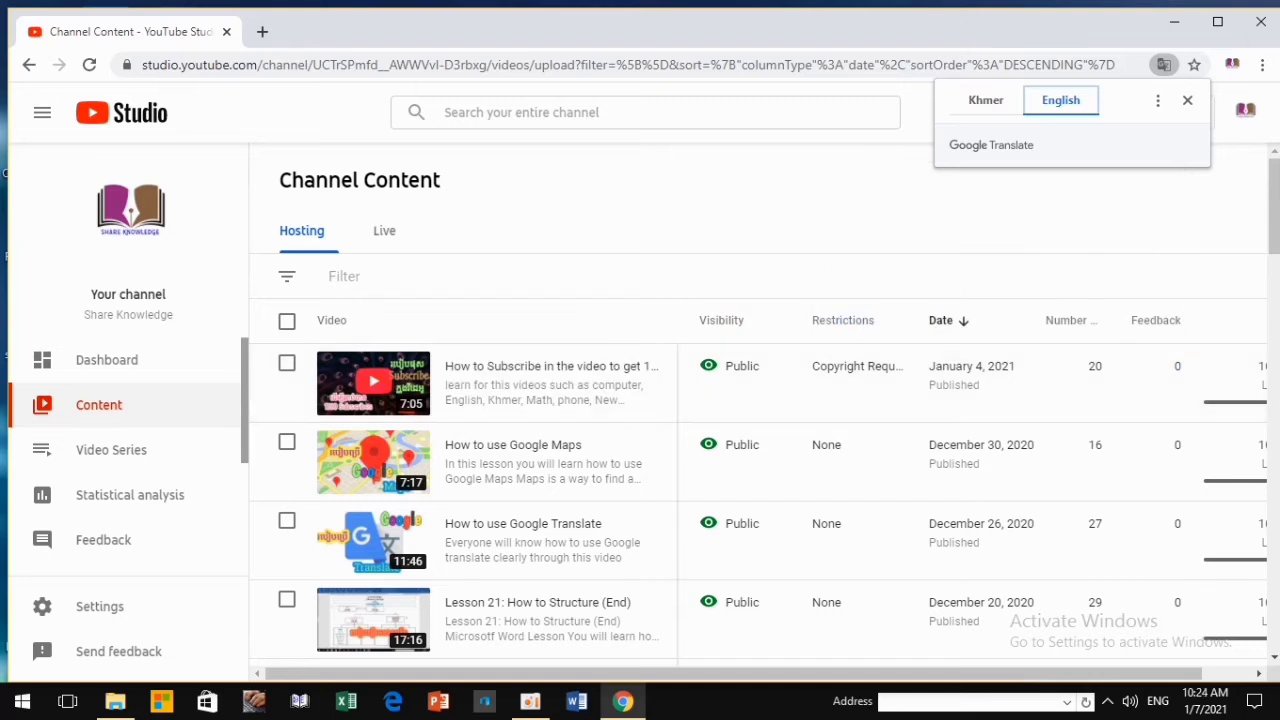
left_click(1187, 100)
- Look through the channel's uploaded videos, checking the Restrictions column for copyright claims
scroll(640, 440, "down", 5)
scroll(640, 470, "down", 5)
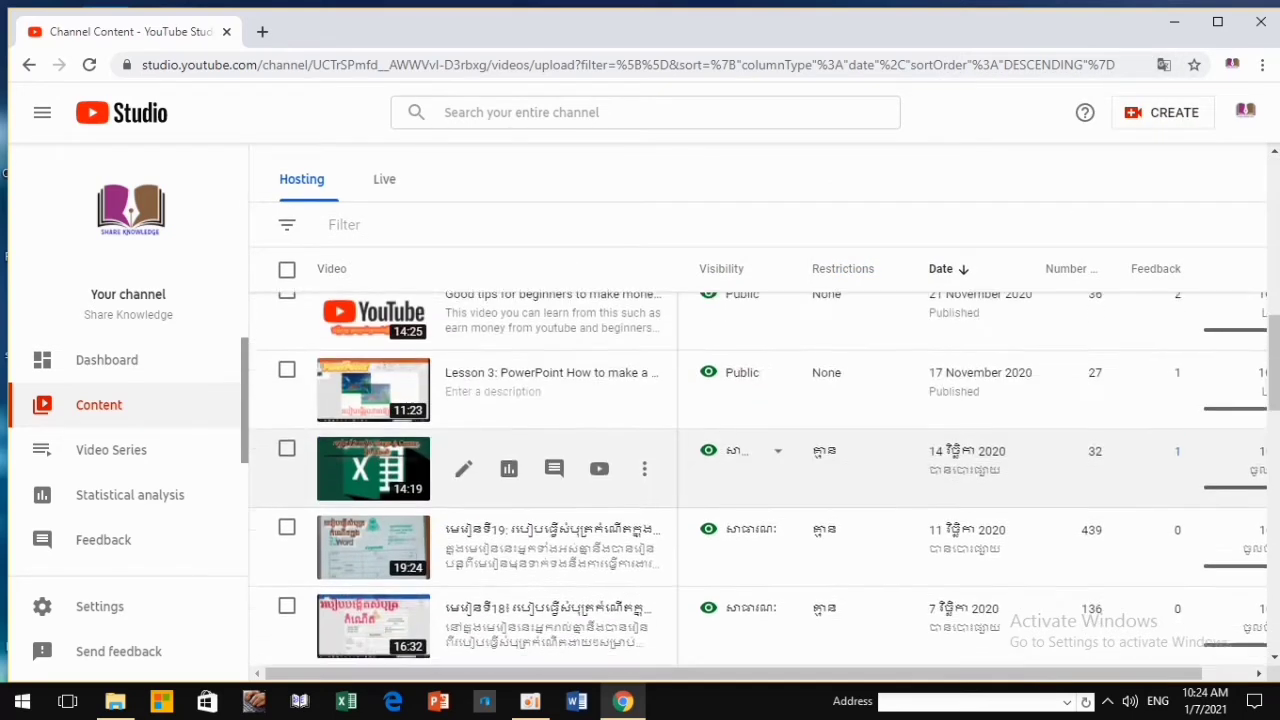
scroll(640, 480, "down", 10)
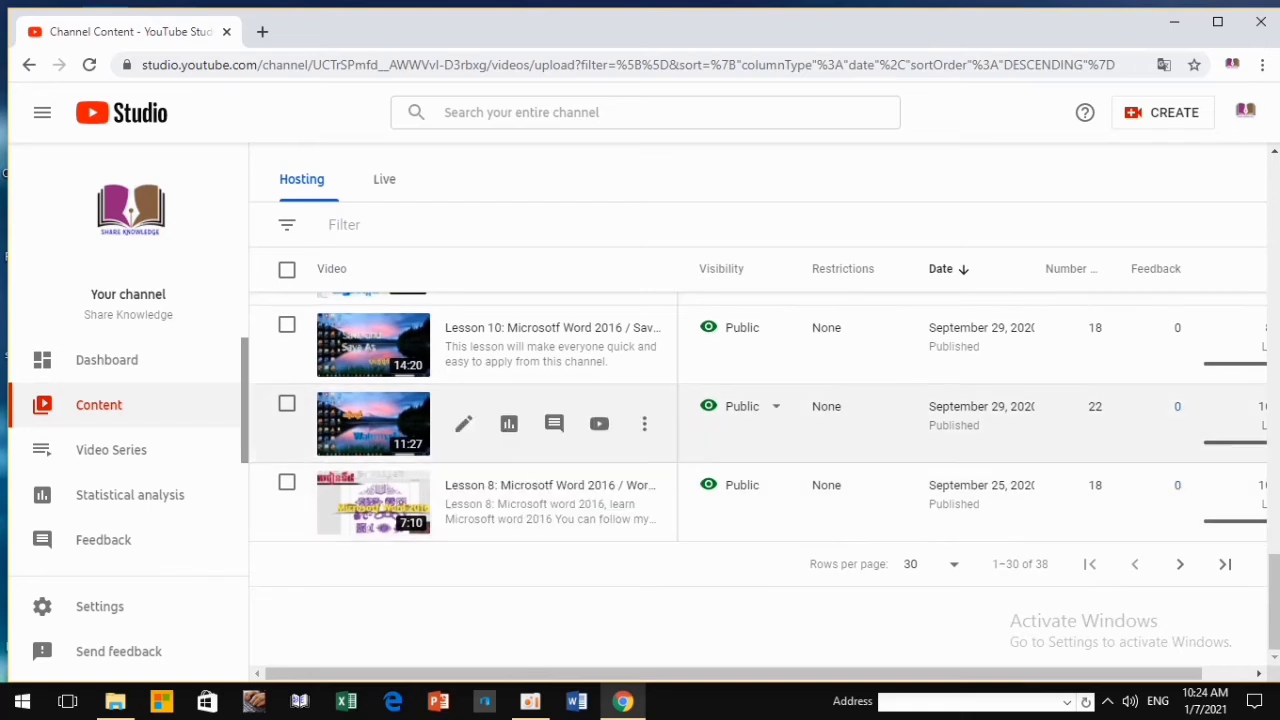
scroll(640, 480, "up", 5)
scroll(640, 480, "up", 15)
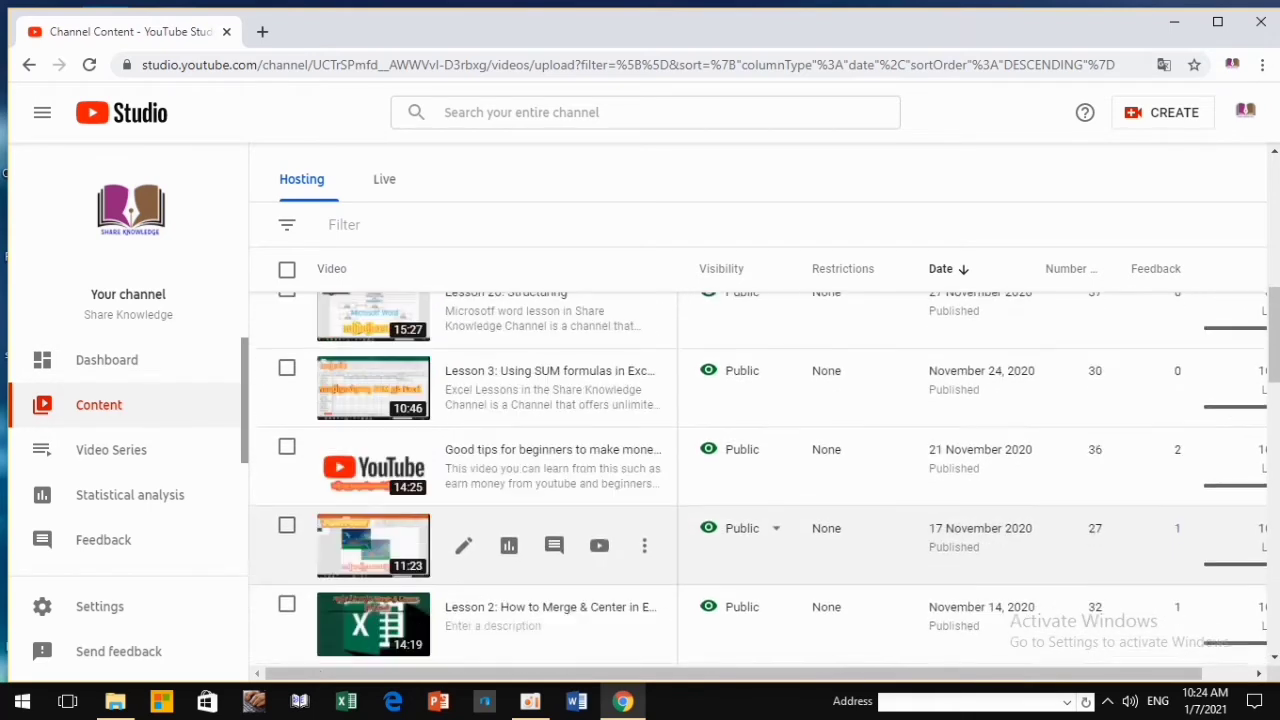
scroll(857, 400, "up", 2)
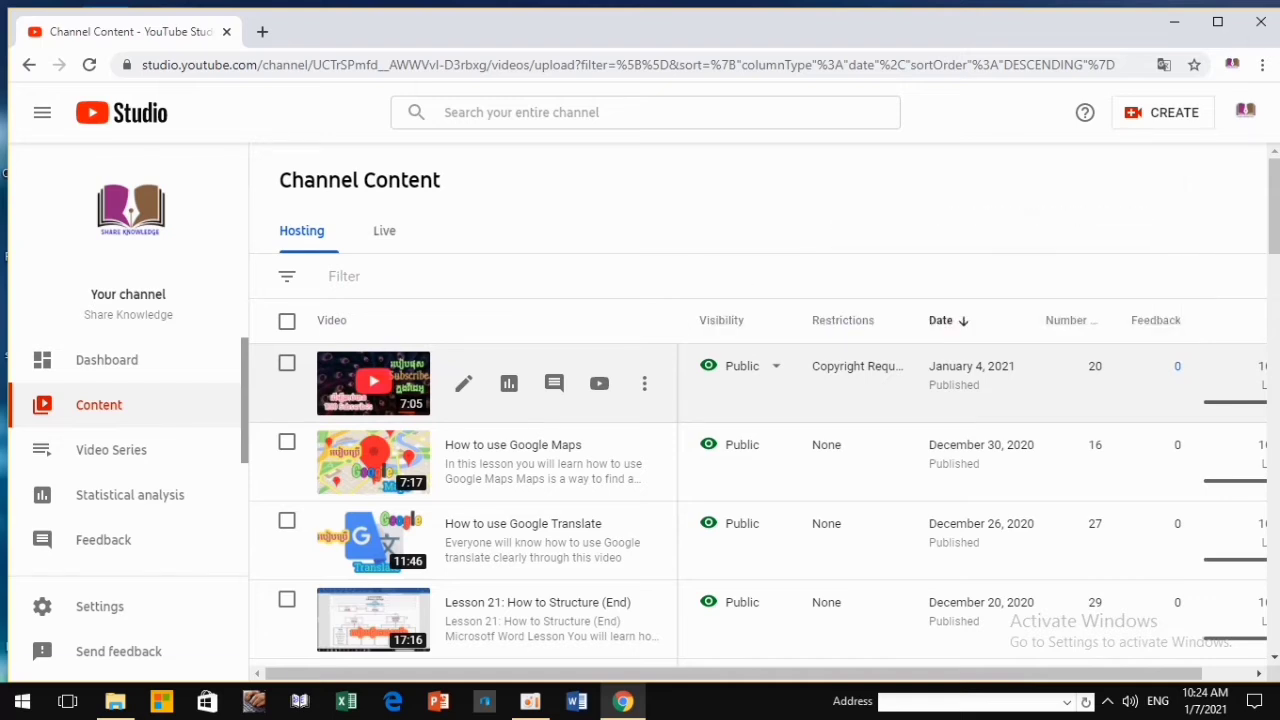
- Select the January 4, 2021 video and check the actions available for it
left_click(287, 363)
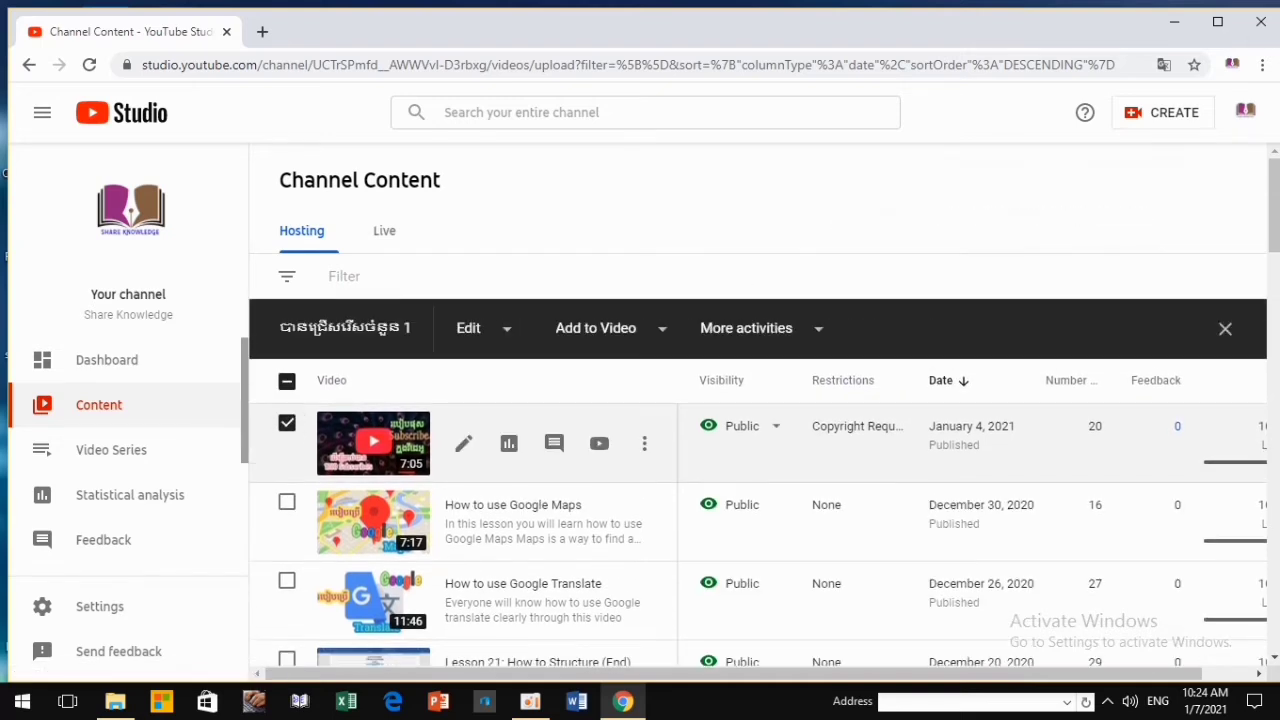
left_click(644, 443)
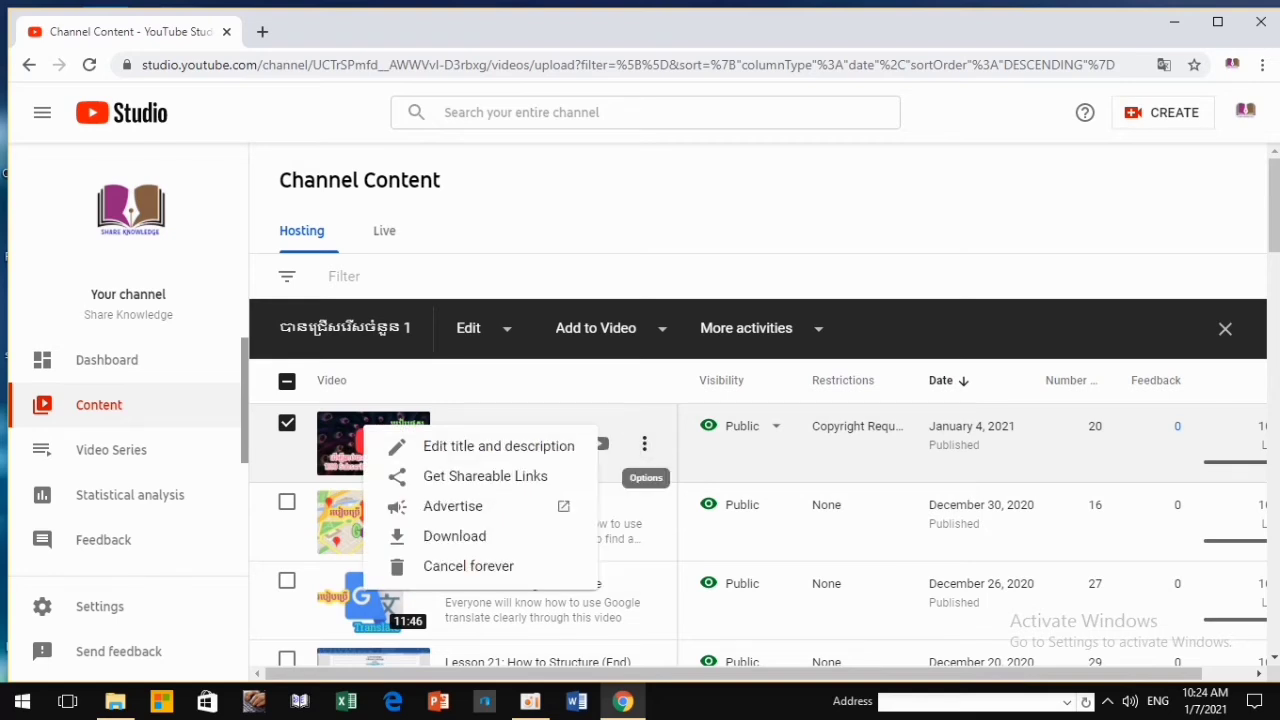
key("Escape")
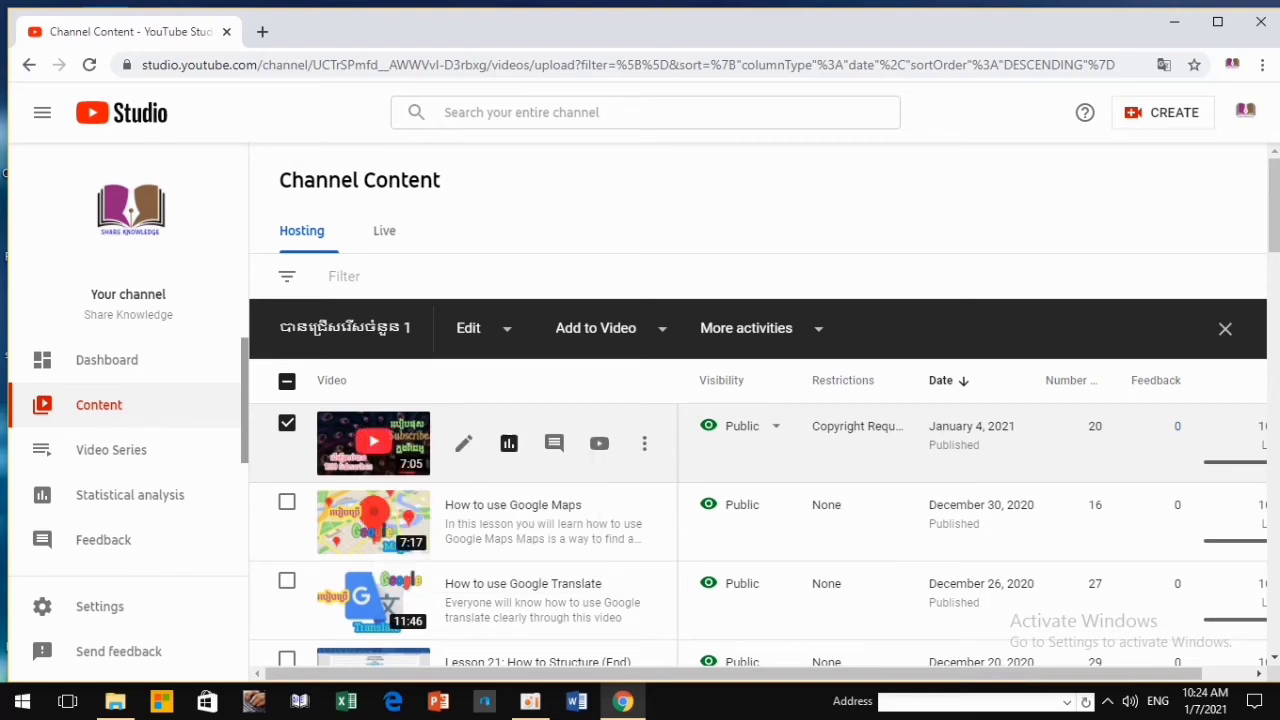
- Review the details page of the January 4, 2021 video and return to the channel content list
left_click(463, 443)
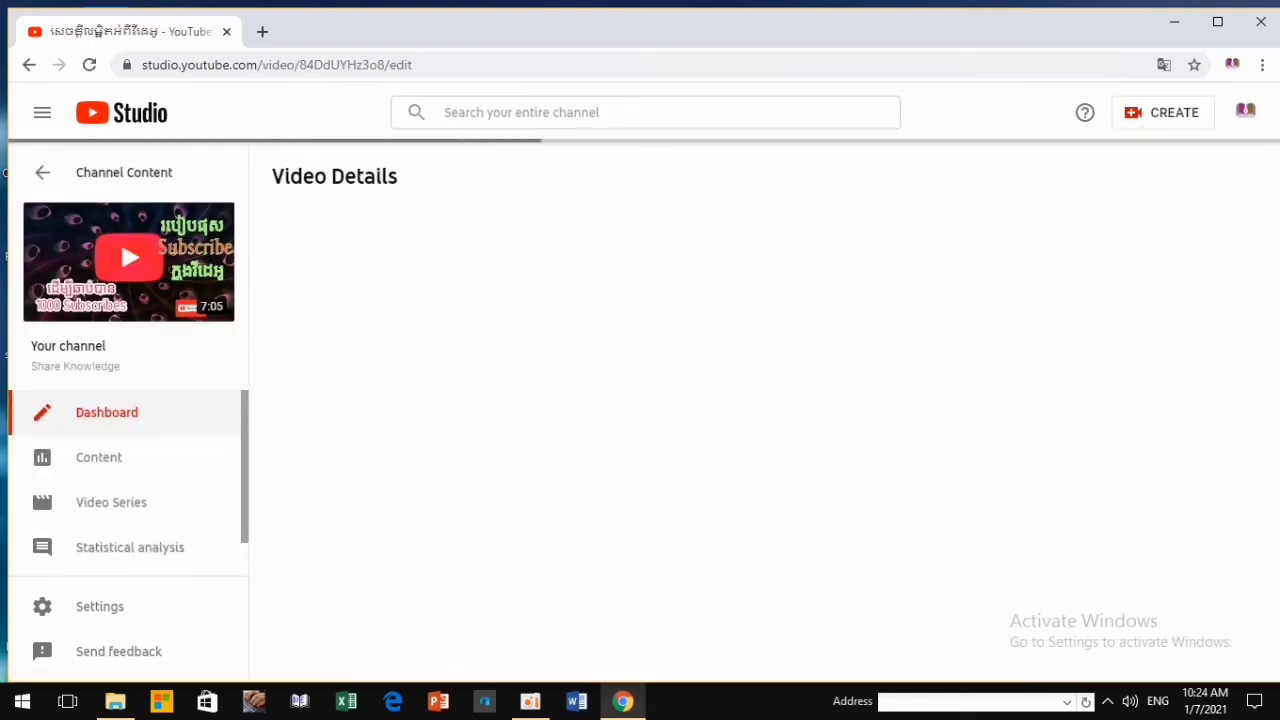
scroll(580, 420, "down", 3)
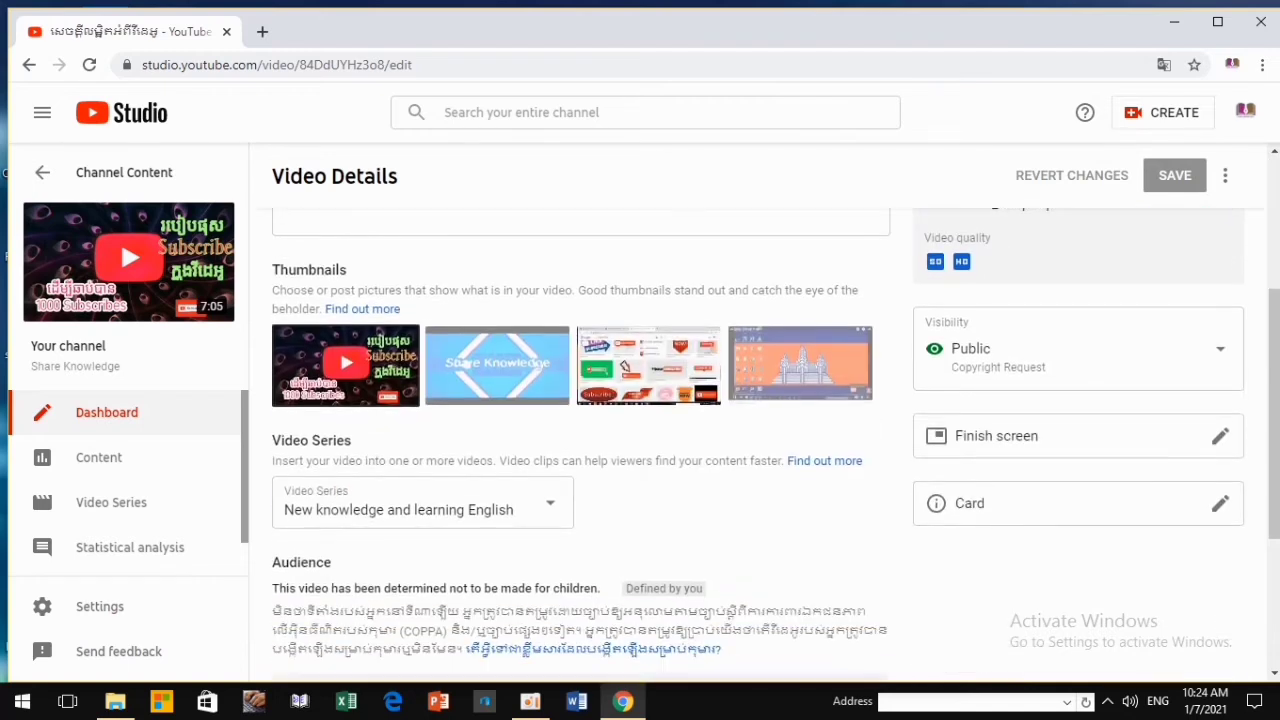
scroll(580, 440, "down", 3)
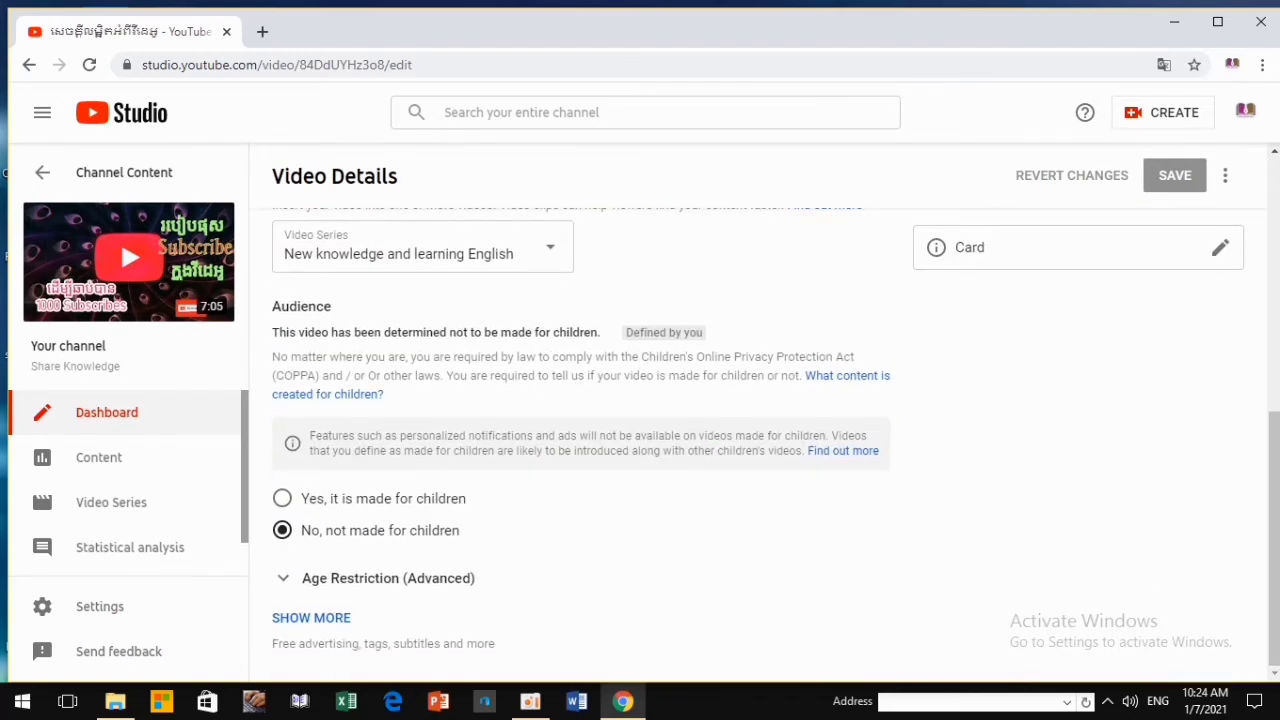
scroll(580, 440, "up", 6)
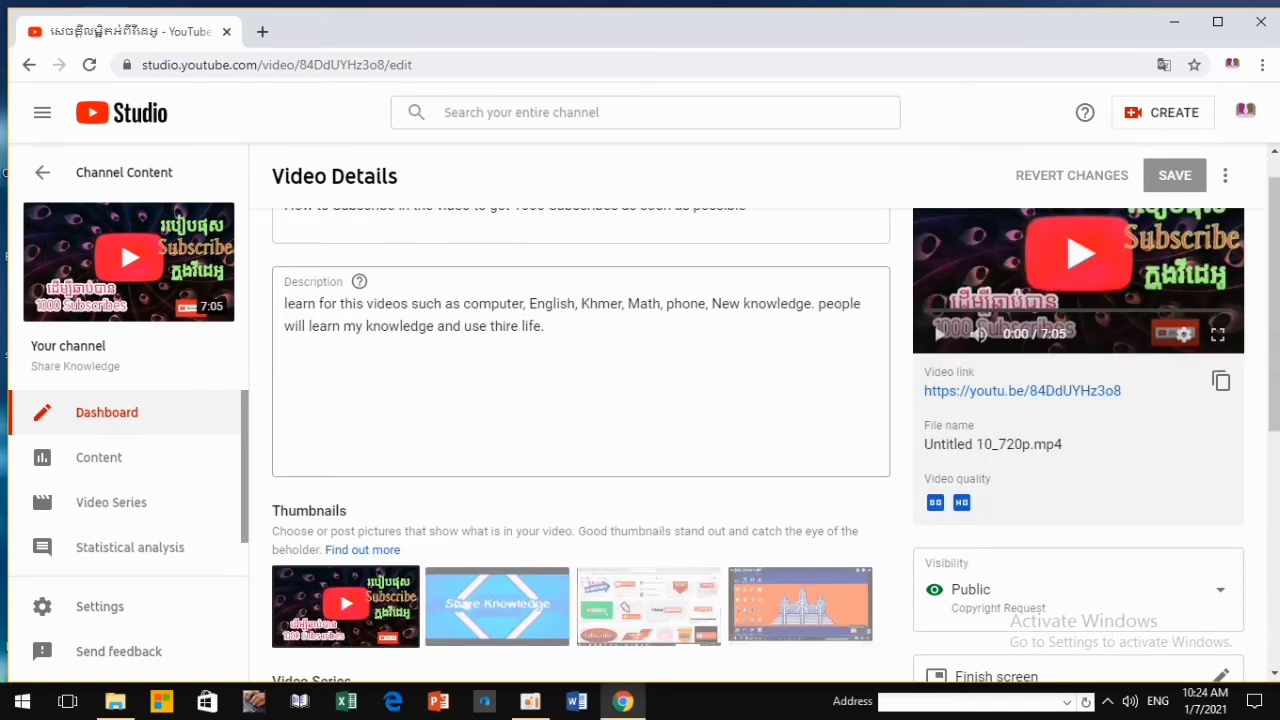
left_click(124, 172)
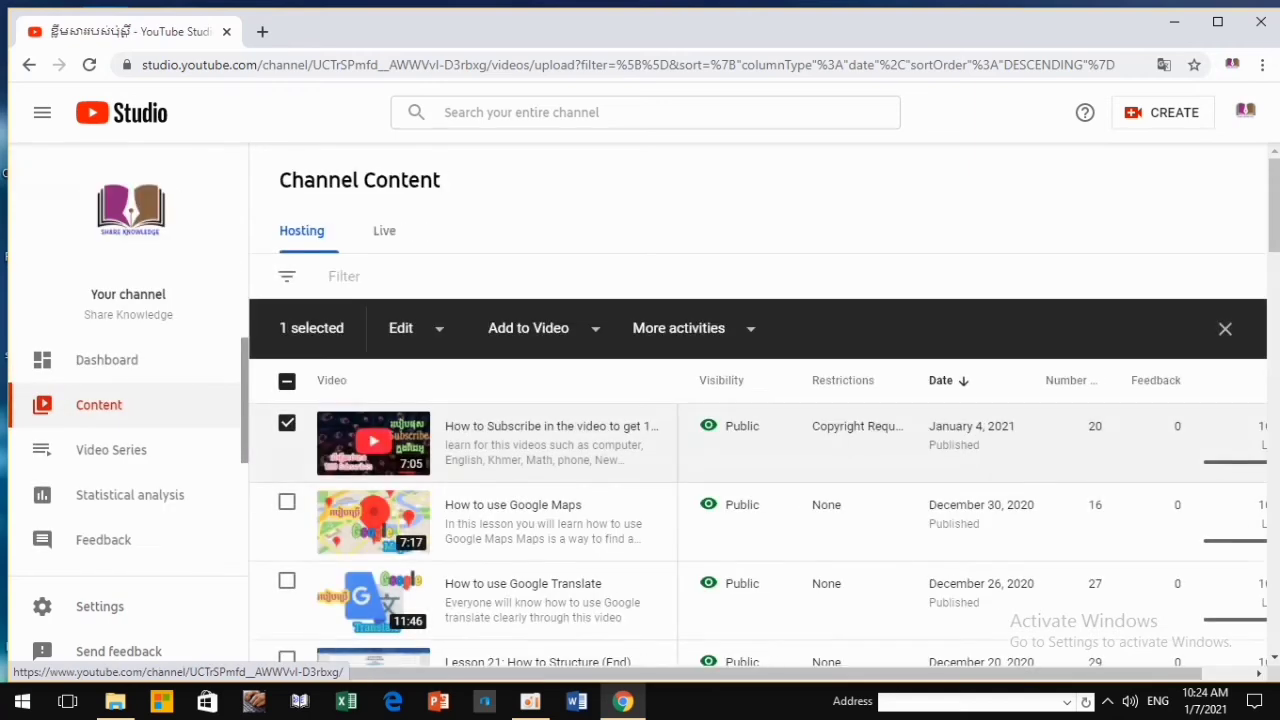
- Open the copyright summary of the January 4, 2021 video and examine the claimed song and the monetization help
mouse_move(855, 426)
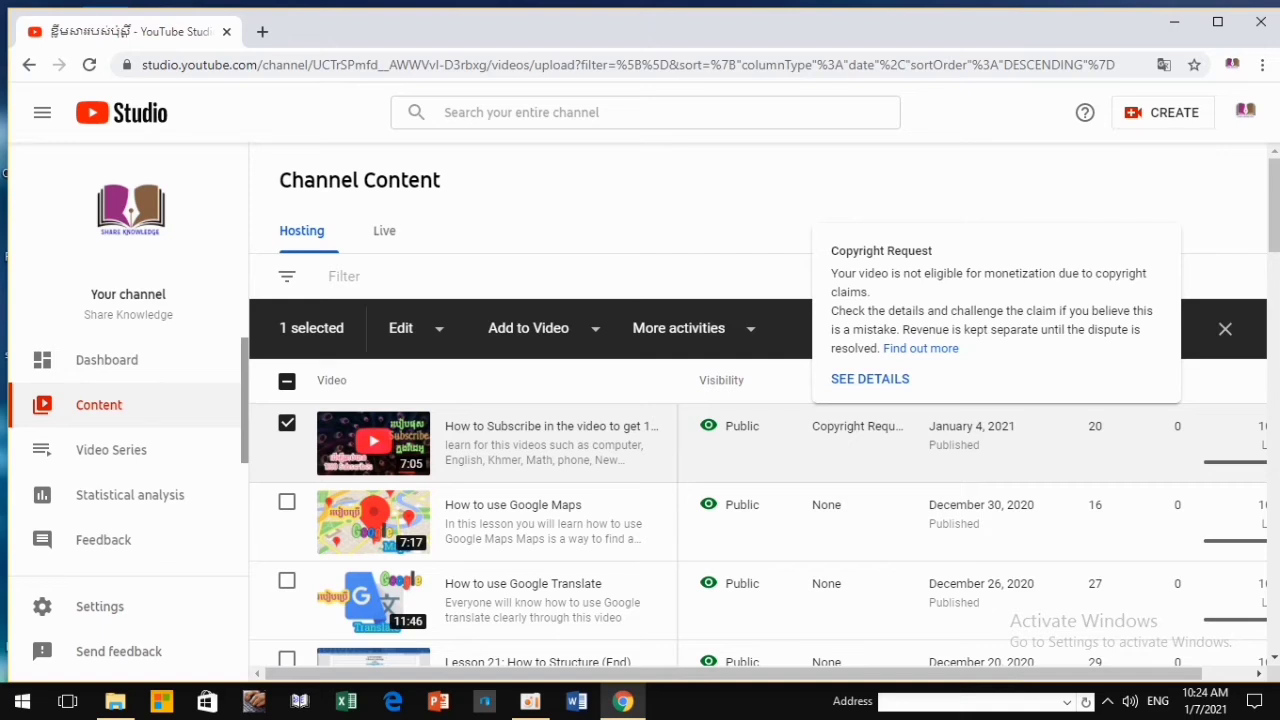
left_click(857, 426)
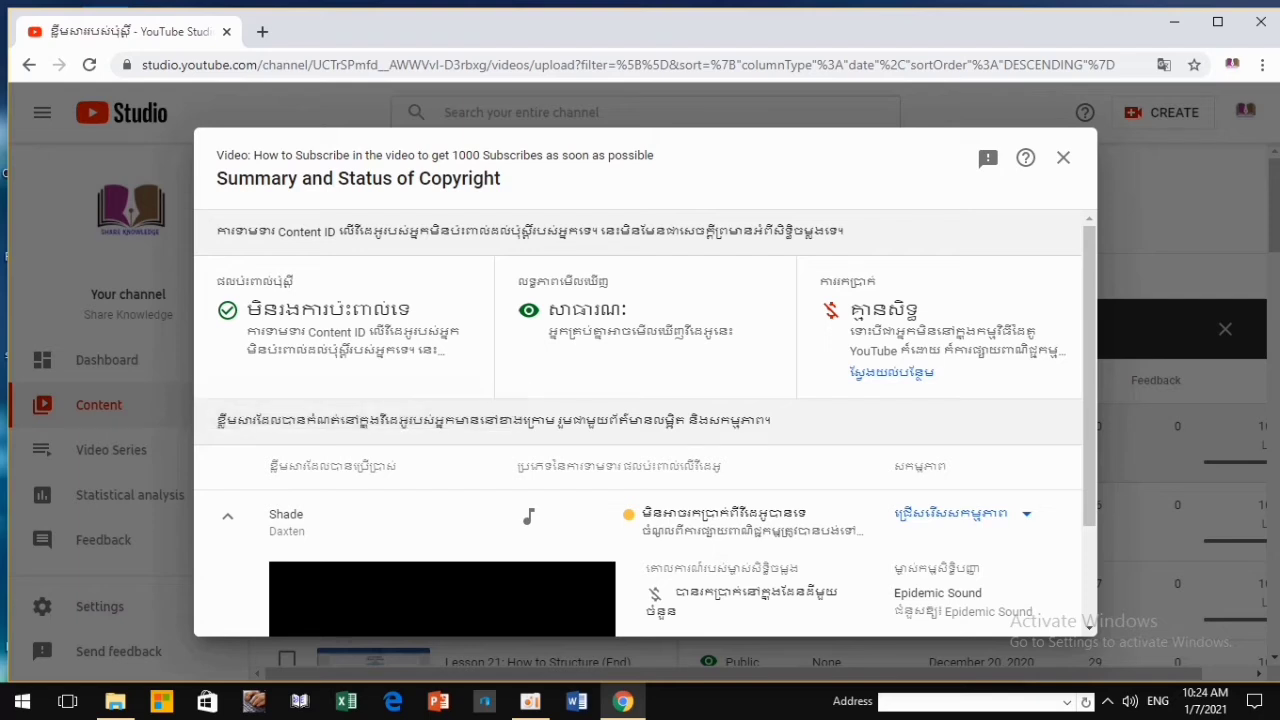
scroll(900, 350, "down", 1)
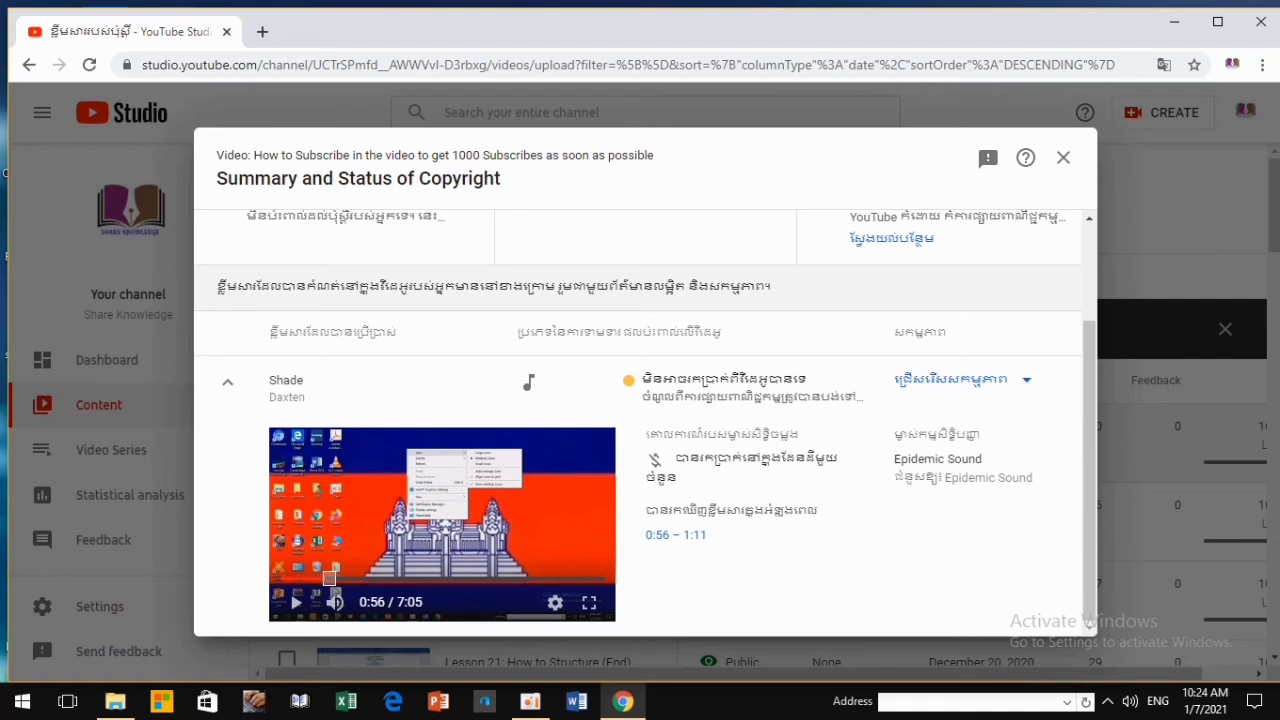
scroll(645, 423, "up", 1)
scroll(328, 577, "down", 2)
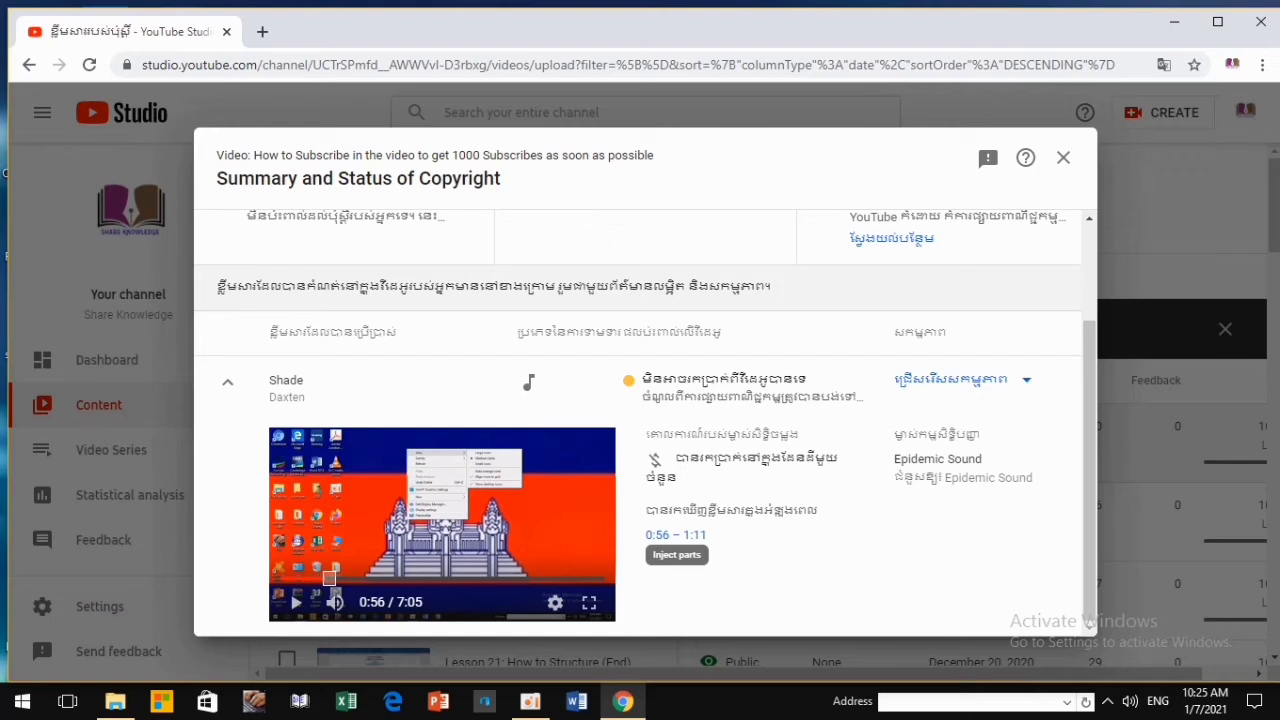
scroll(640, 420, "up", 2)
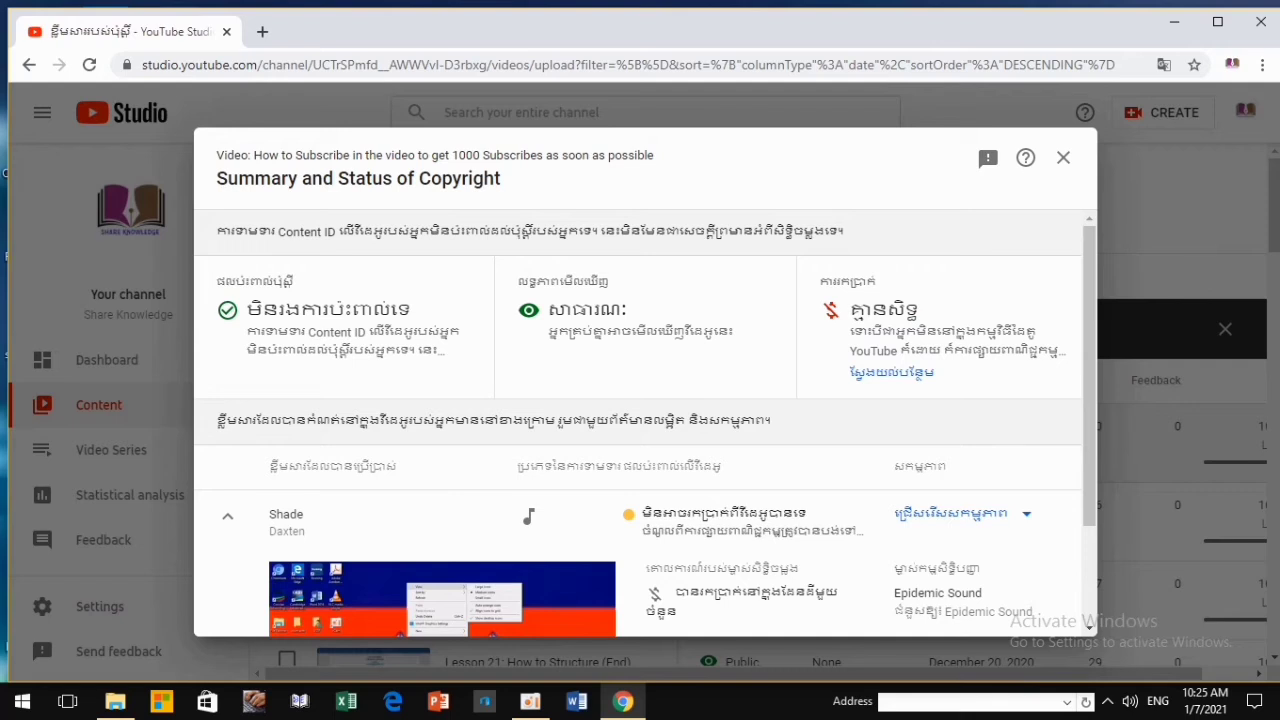
left_click(891, 372)
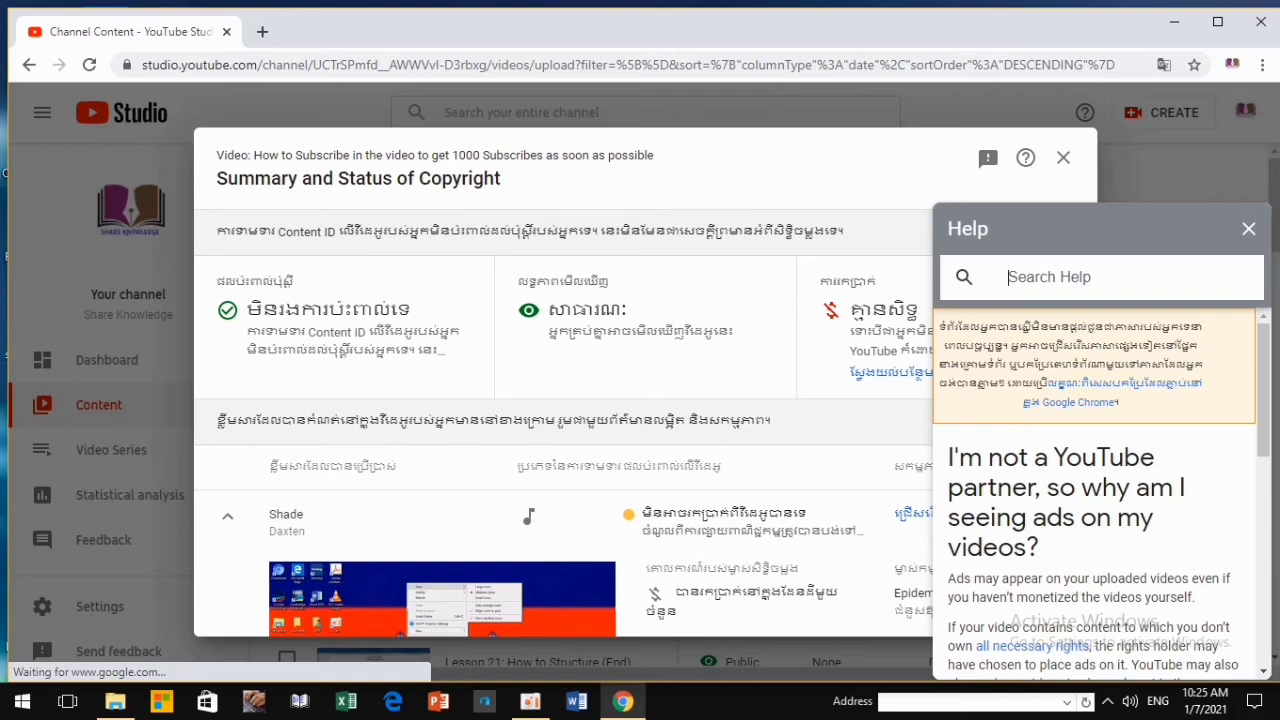
left_click(1249, 228)
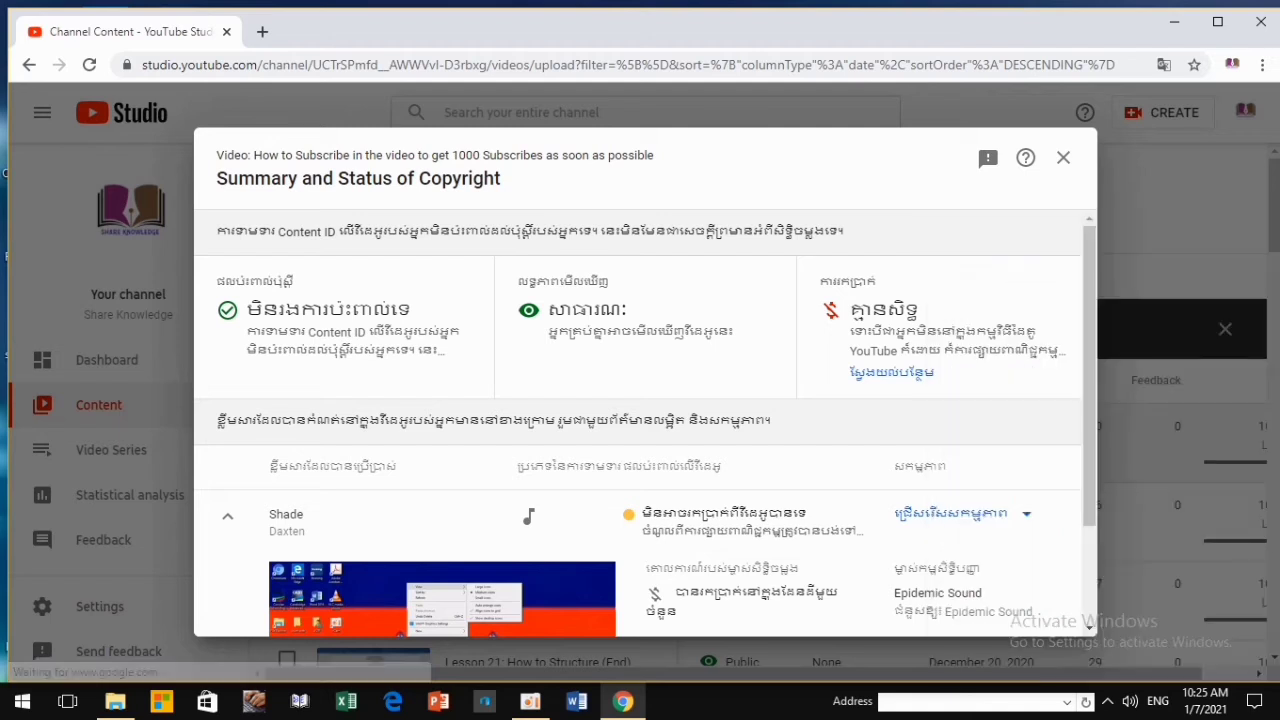
- Trim the claimed section from 0:56 to 1:10 out of the video, close the copyright summary and clear the video selection
scroll(640, 430, "down", 1)
scroll(329, 578, "down", 2)
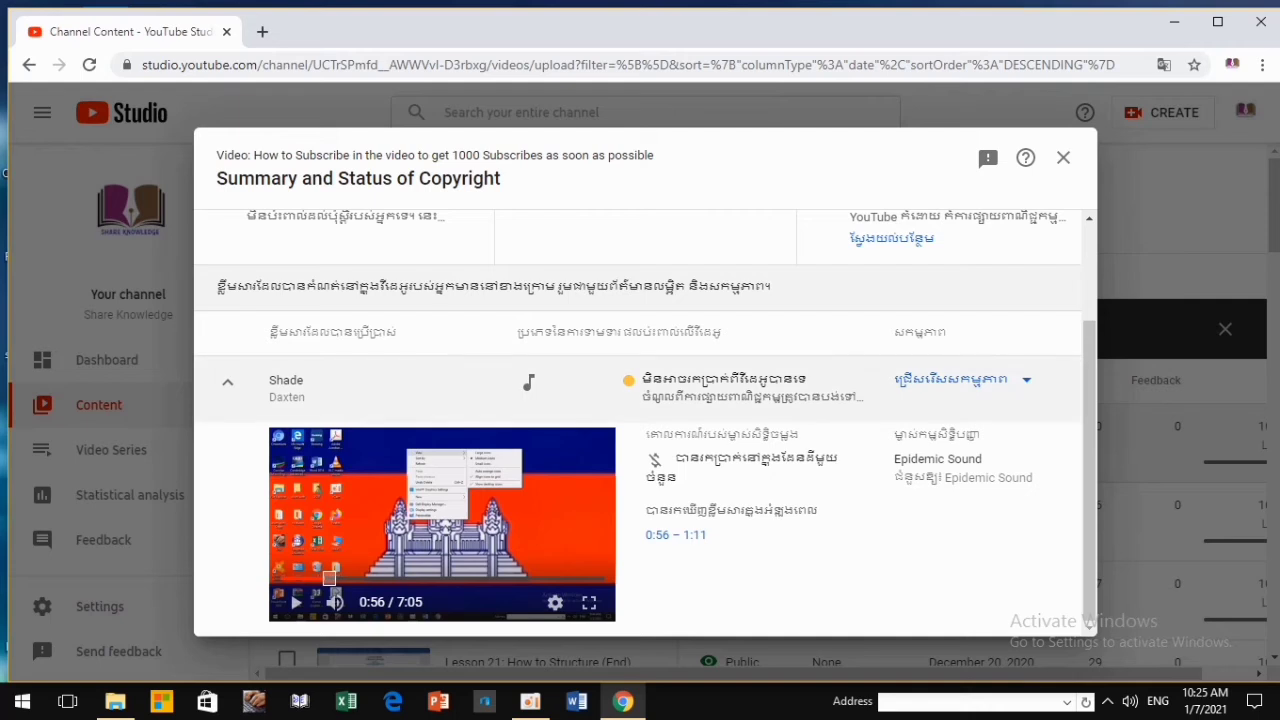
left_click(1026, 379)
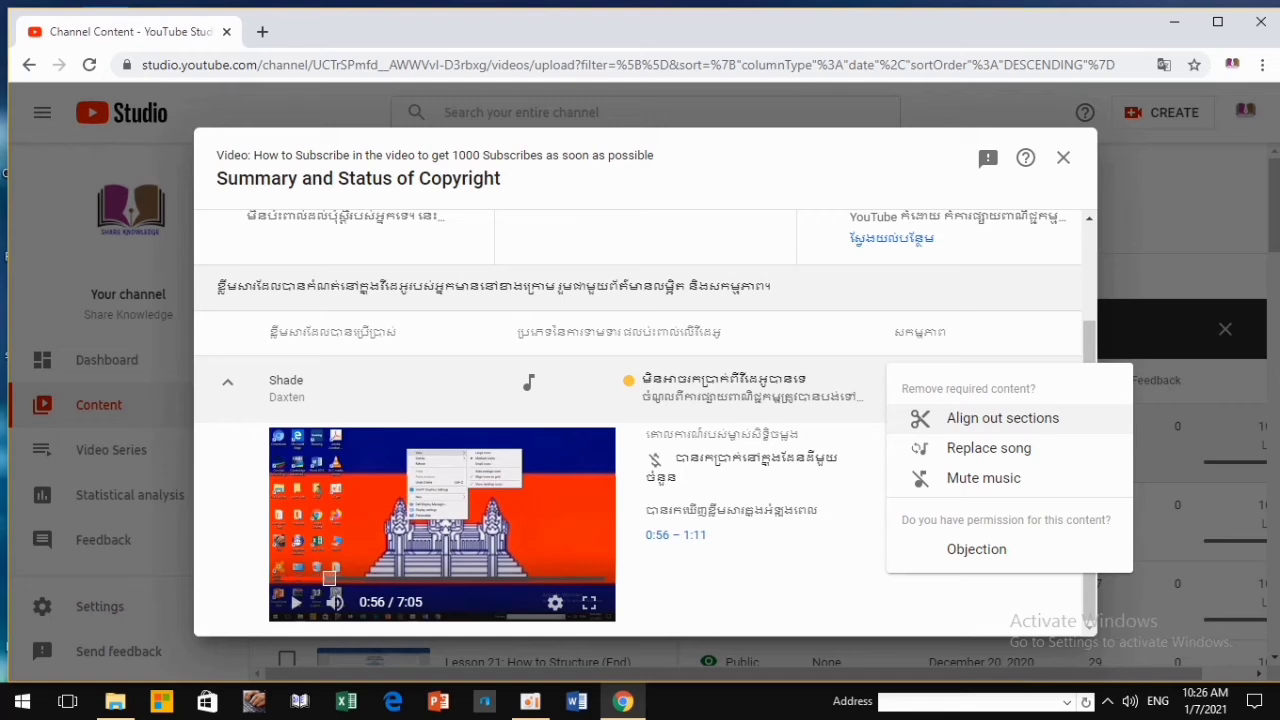
left_click(1002, 418)
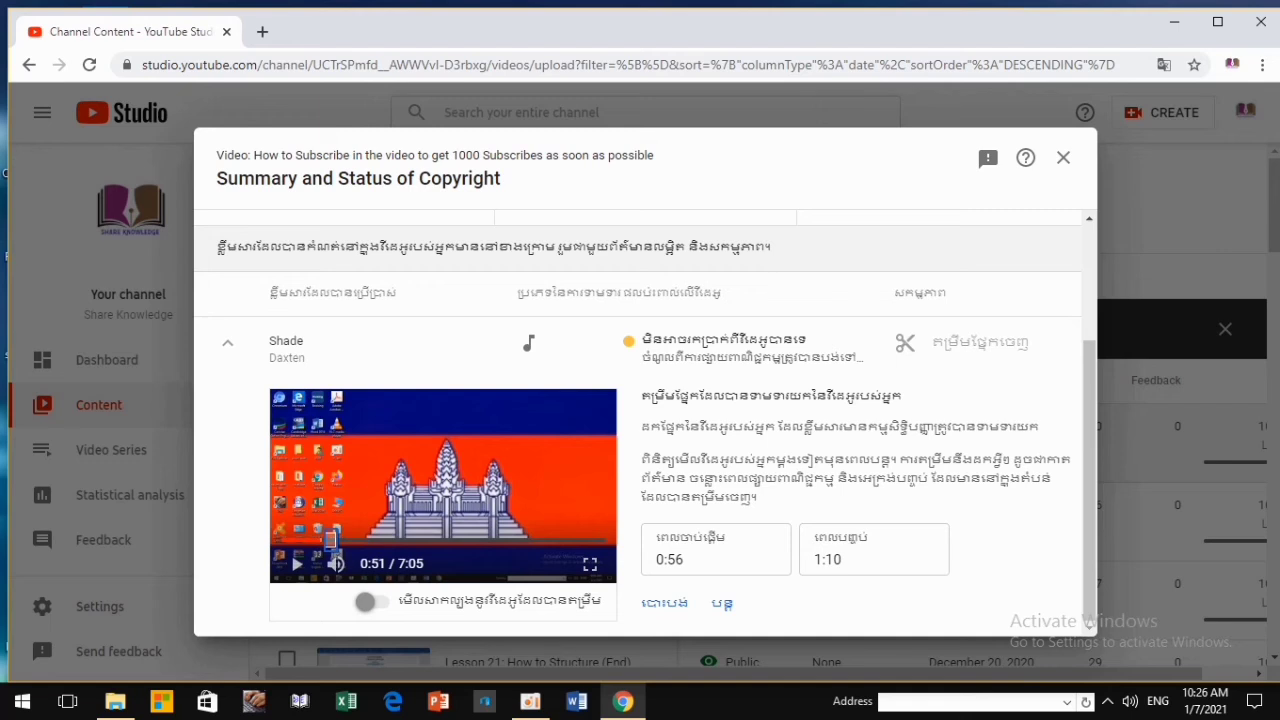
left_click(721, 603)
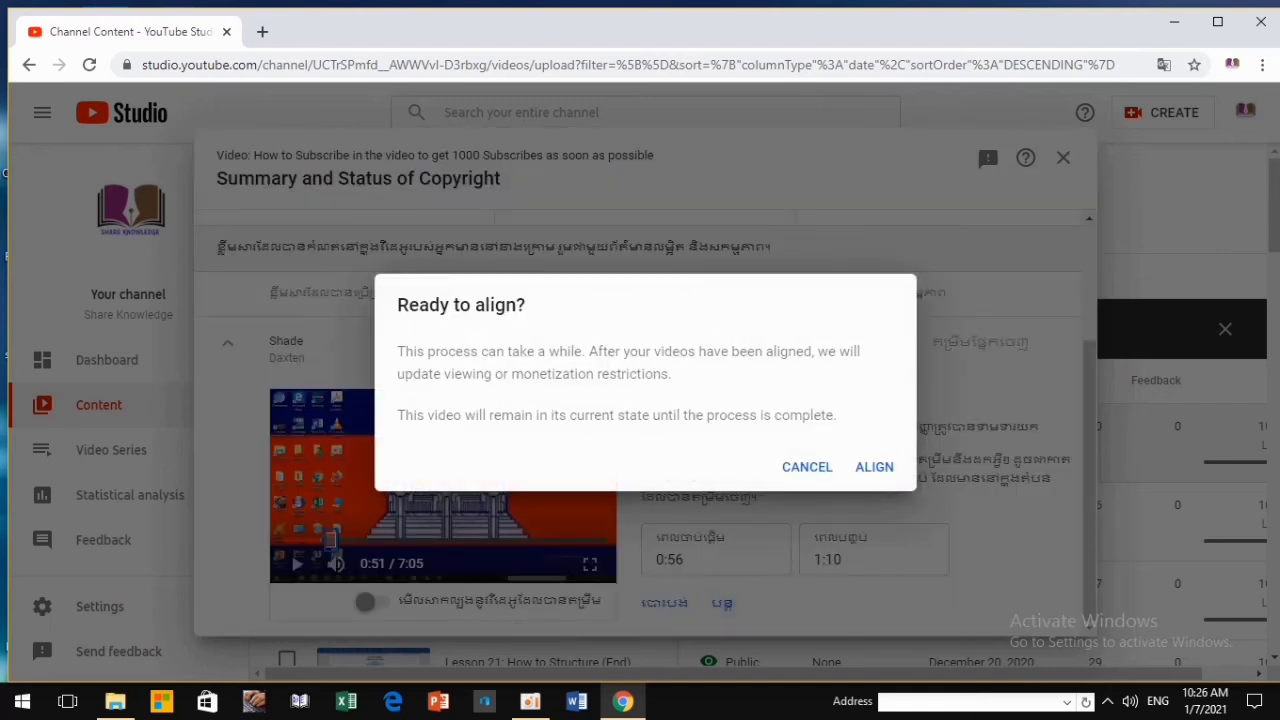
left_click(874, 467)
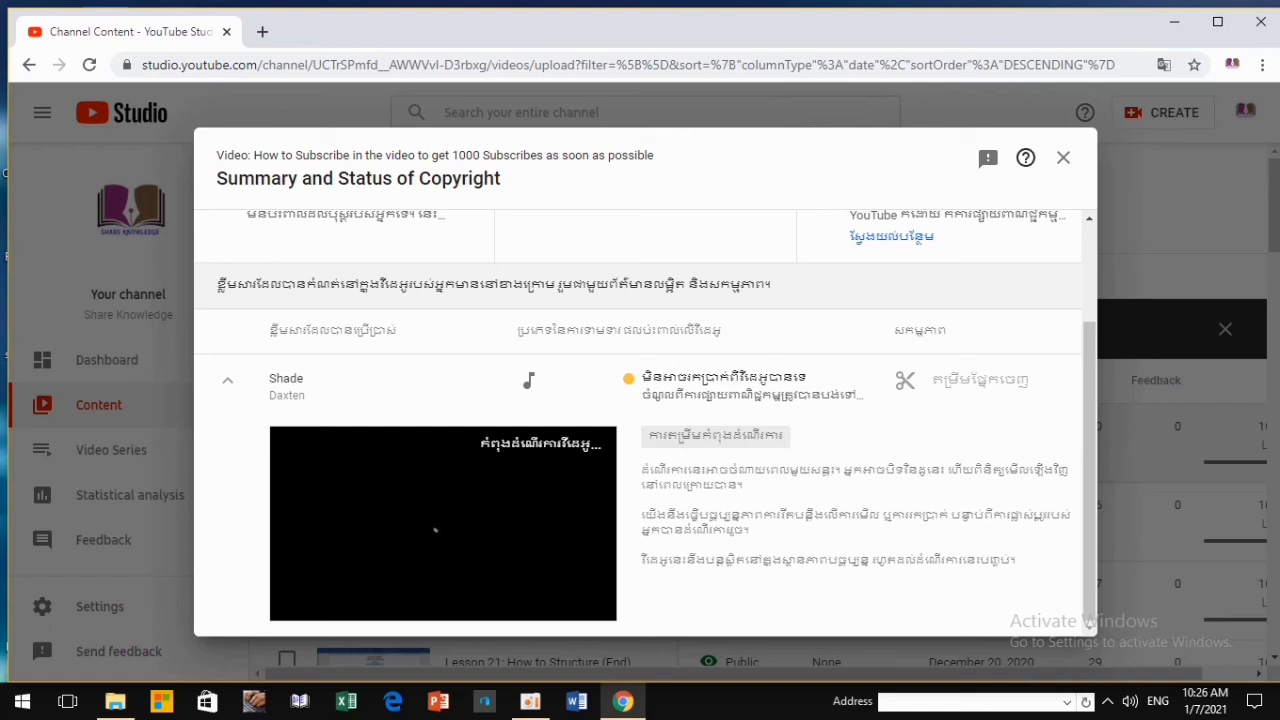
left_click(1063, 157)
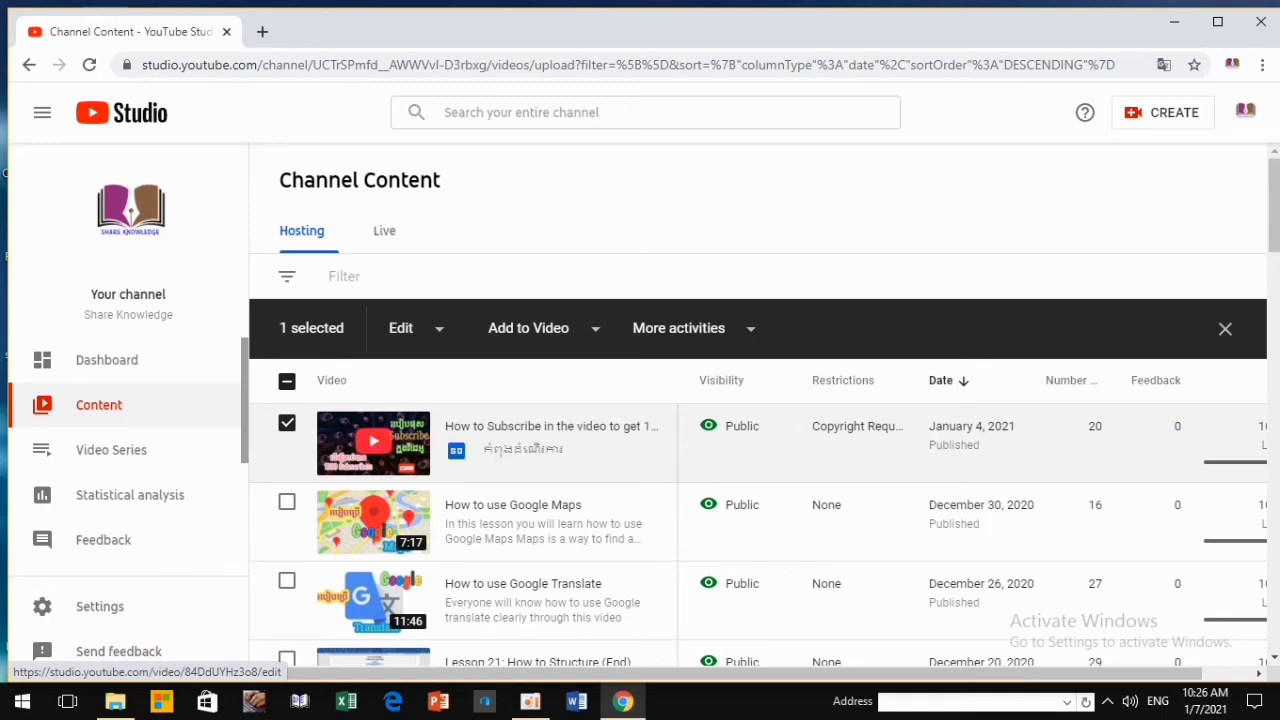
left_click(1225, 328)
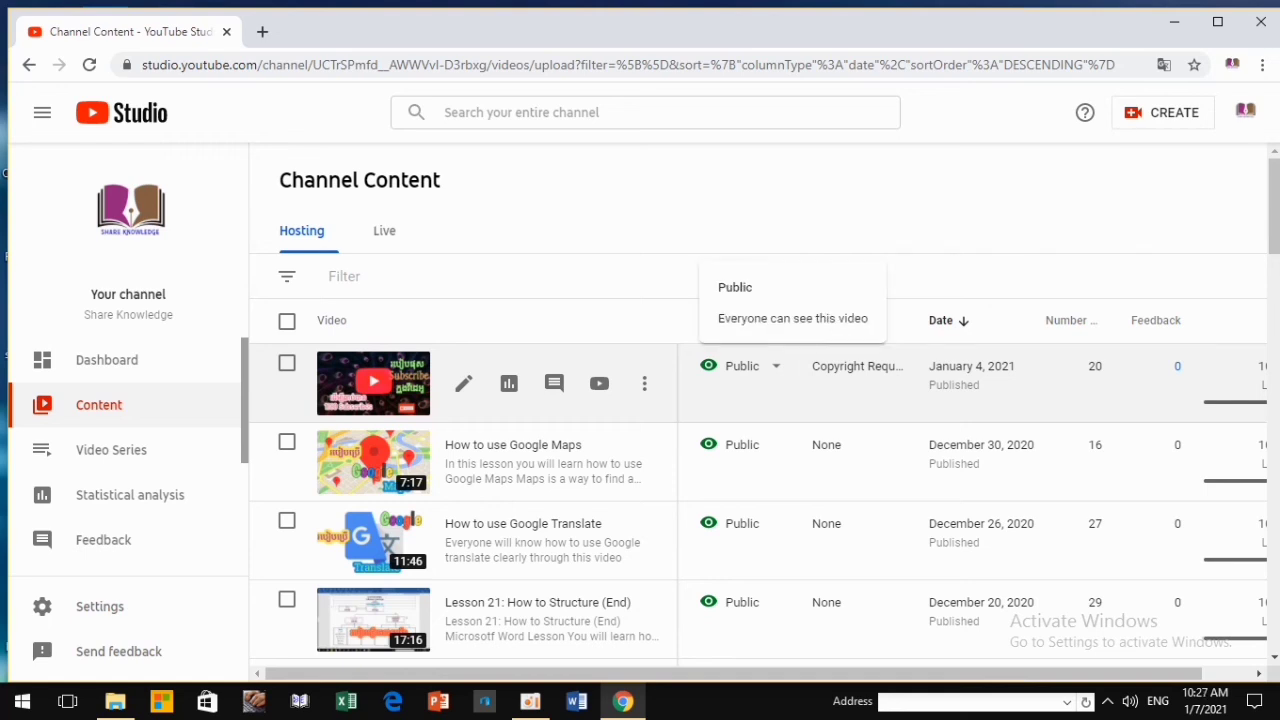
- View the channel dashboard and return to the channel content list to check the January 4, 2021 video
left_click(100, 360)
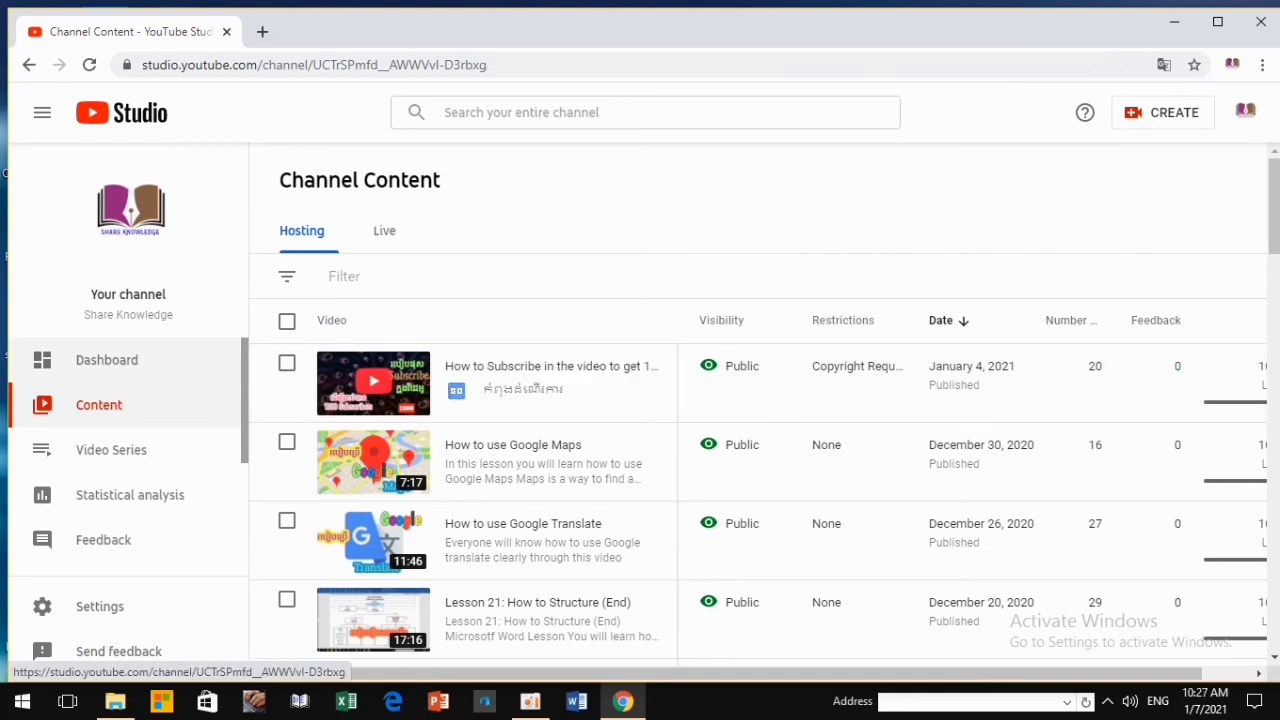
scroll(100, 375, "down", 2)
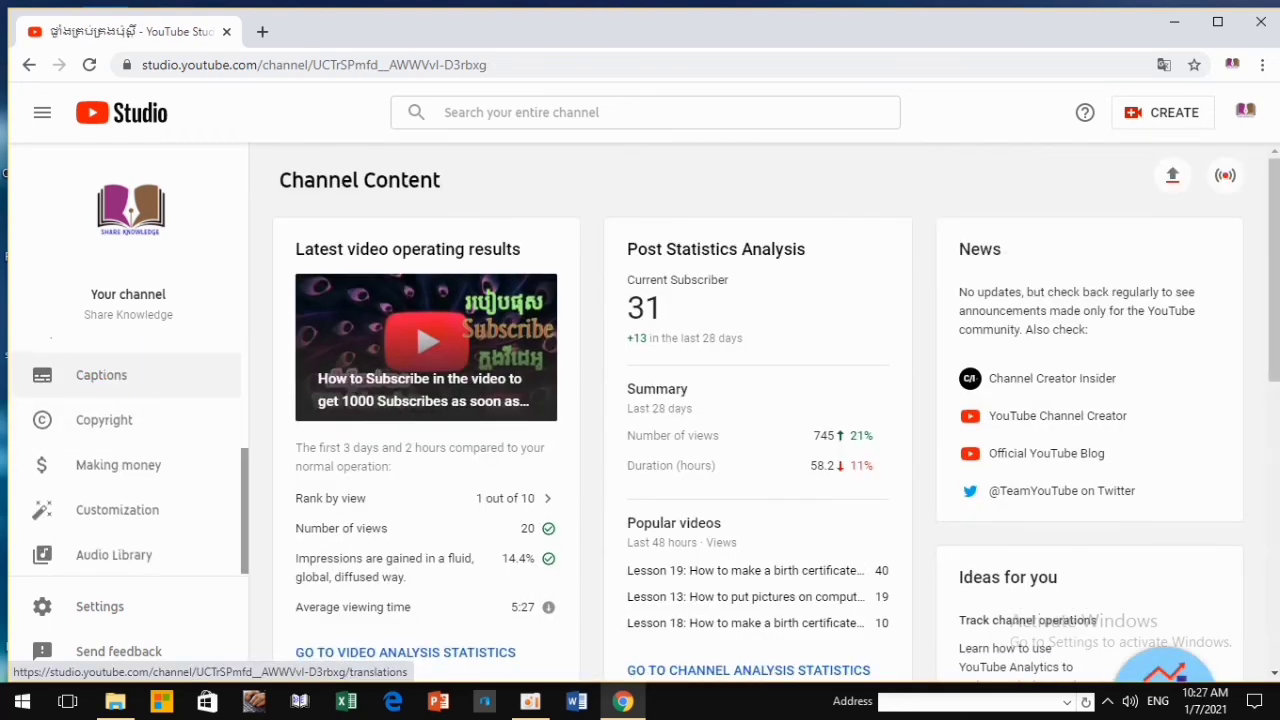
scroll(100, 375, "up", 2)
left_click(99, 404)
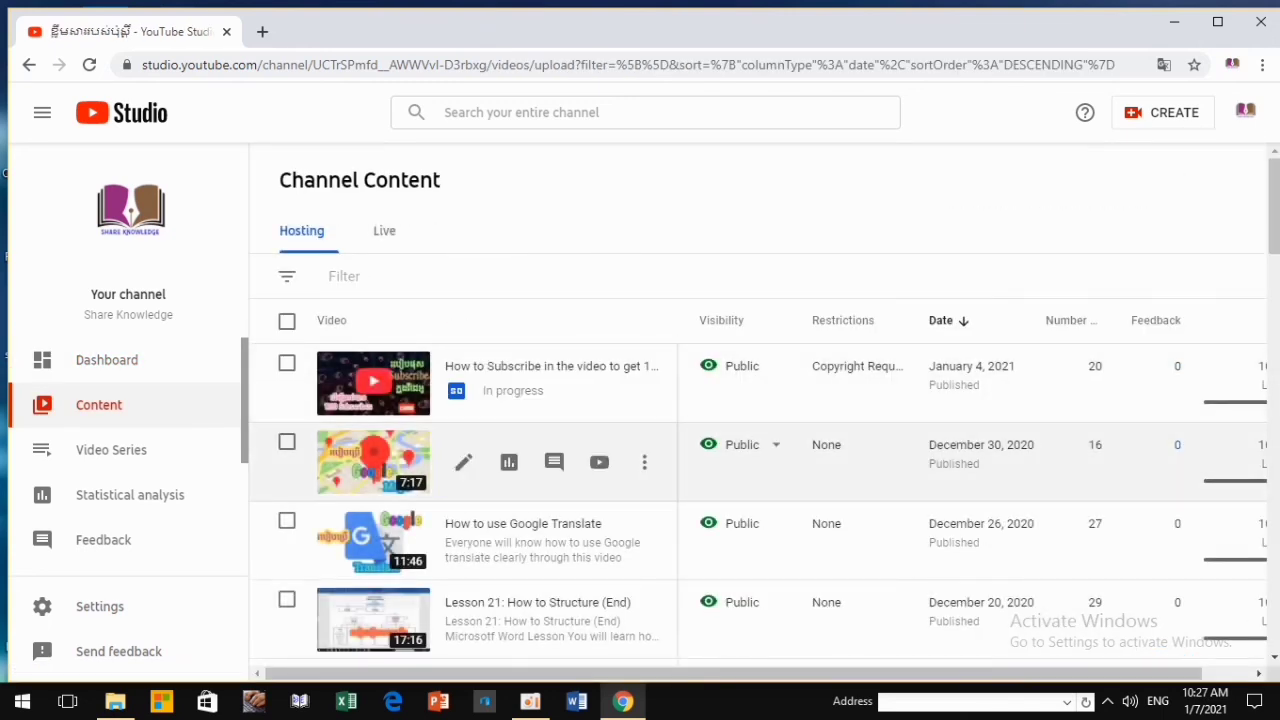
- View the channel's video series list and open the channel's copyright removal requests page
left_click(111, 450)
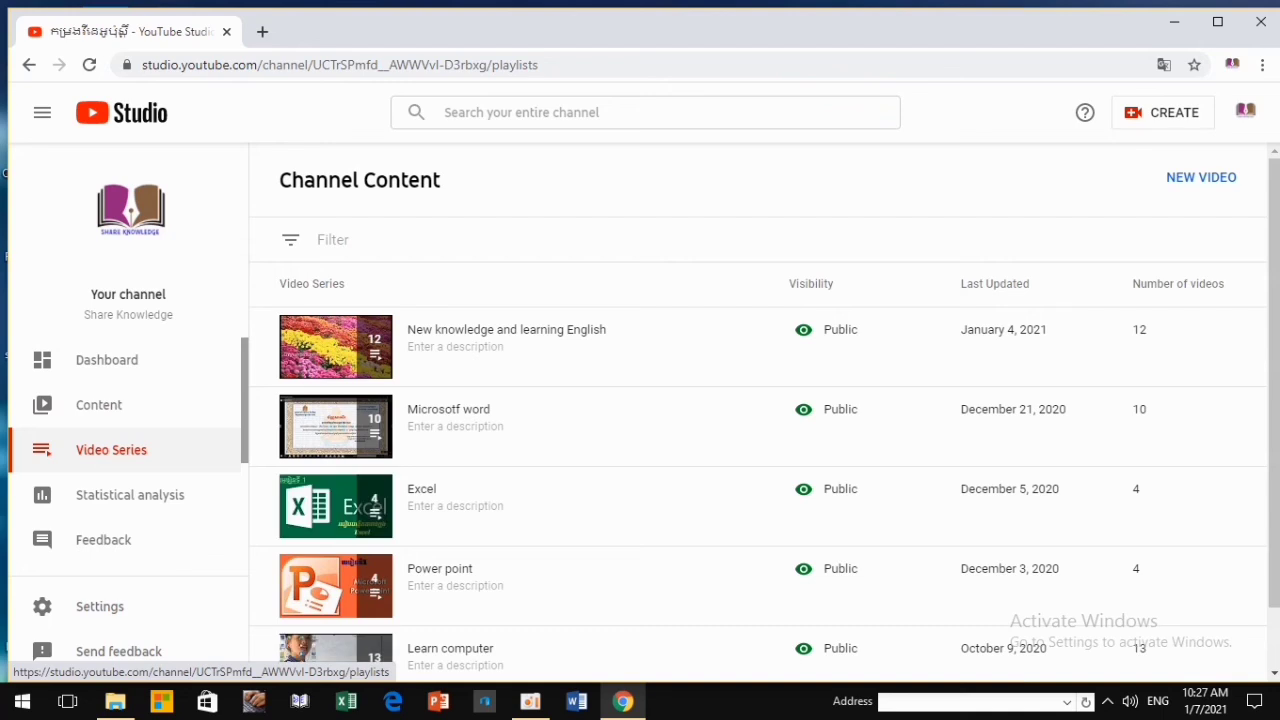
scroll(111, 440, "down", 2)
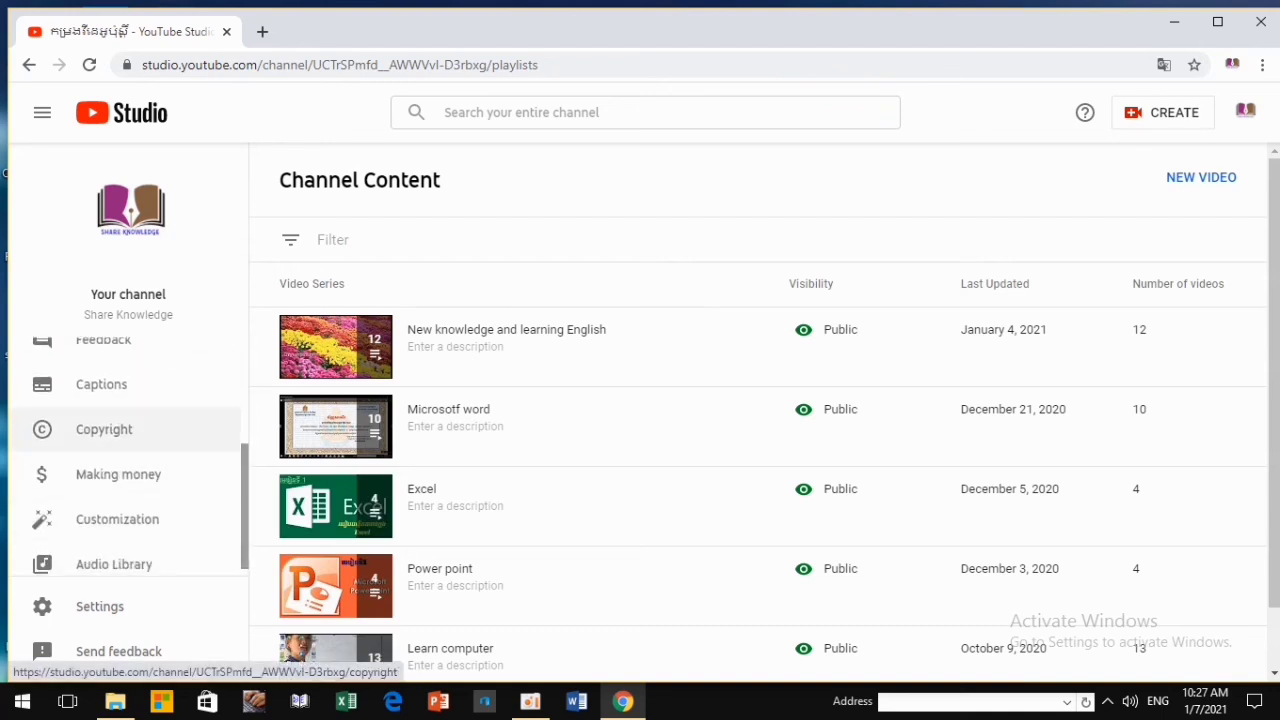
left_click(104, 429)
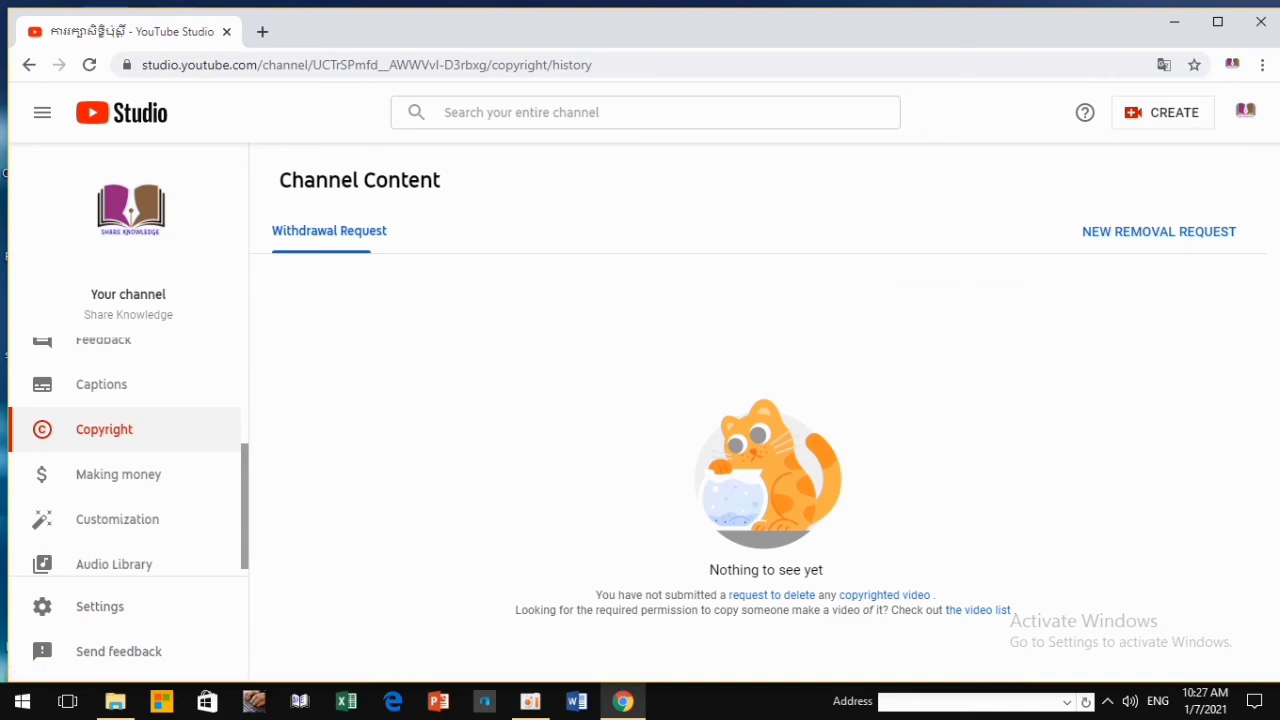
- Review the YouTube Partner Program requirements on the monetization page and open the channel customization page
left_click(118, 474)
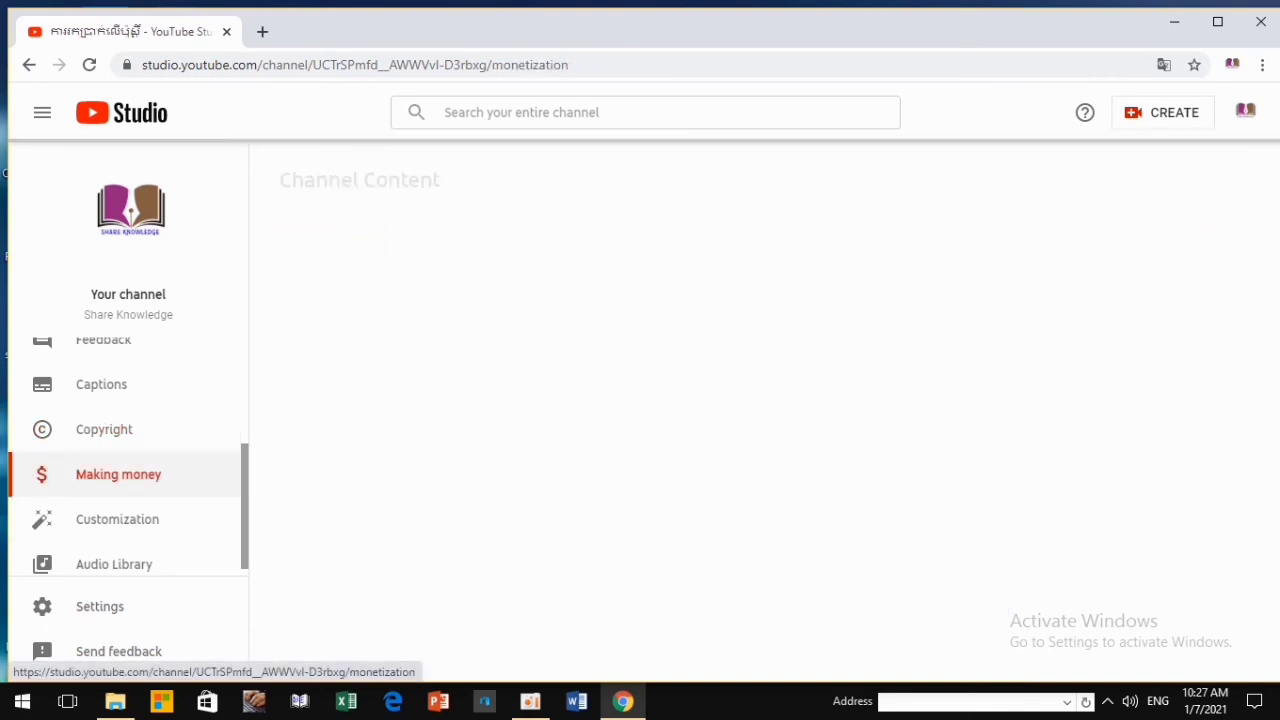
scroll(760, 400, "down", 1)
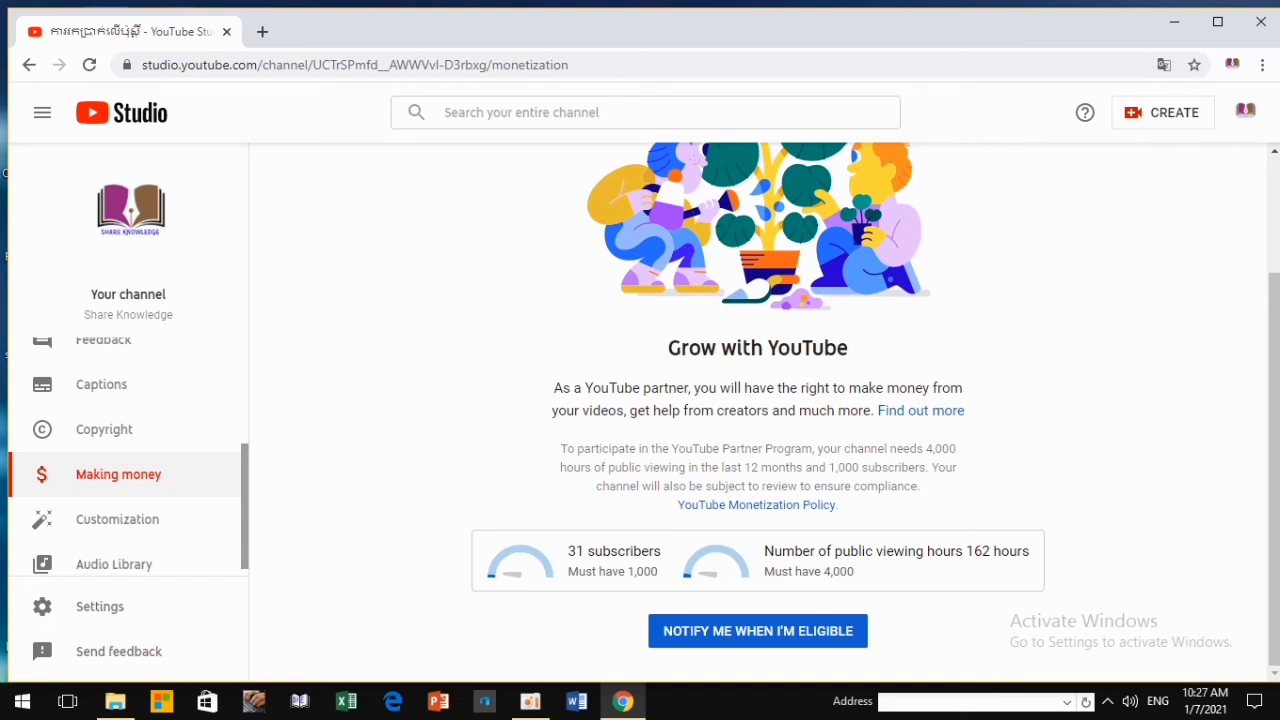
scroll(758, 410, "up", 2)
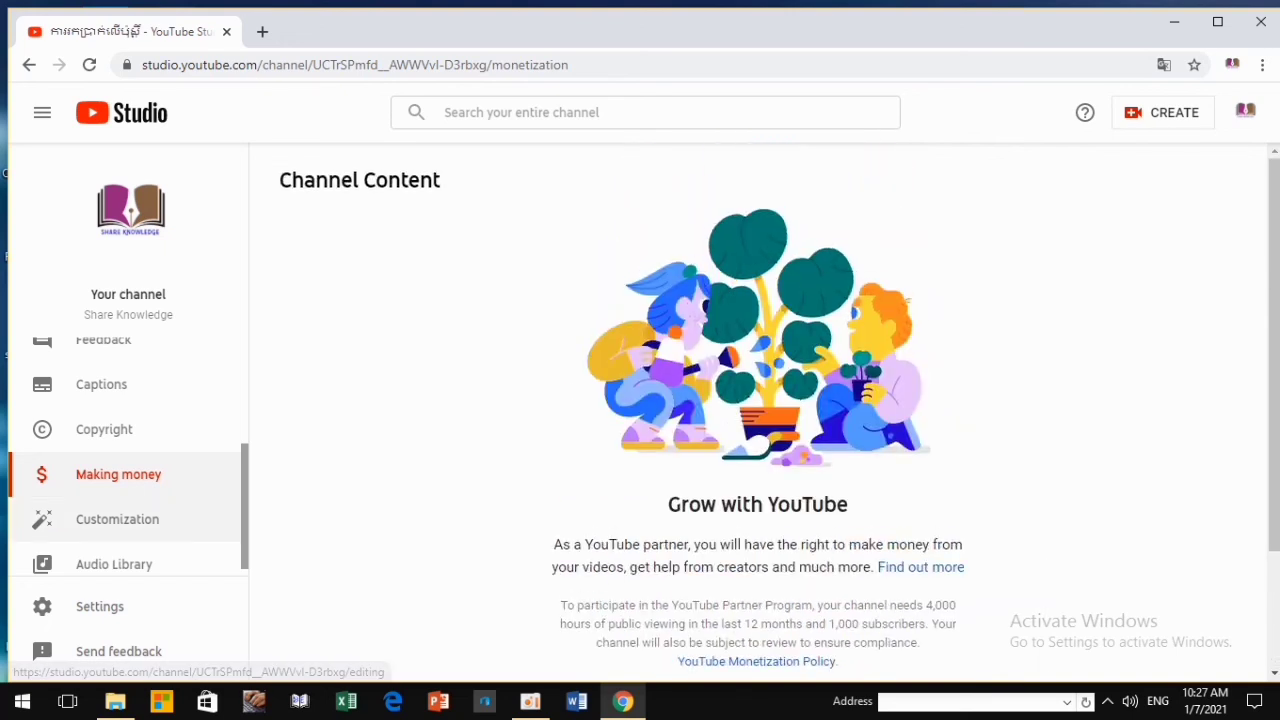
left_click(117, 519)
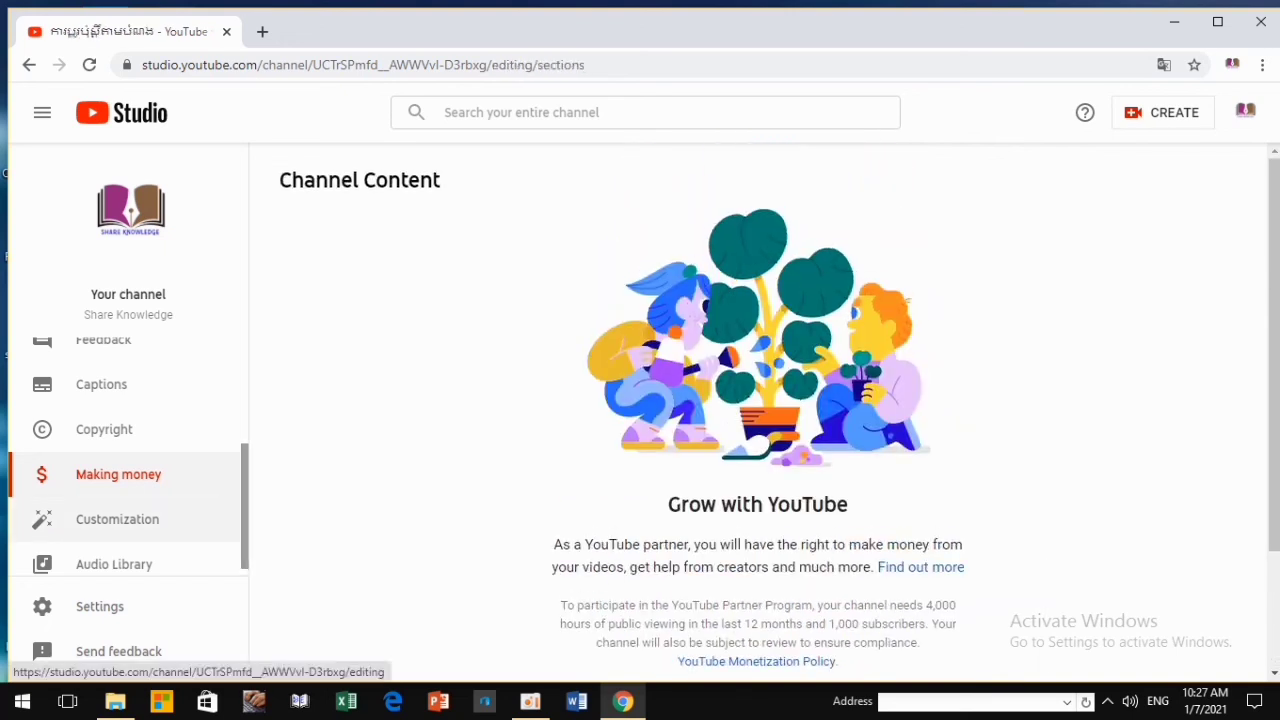